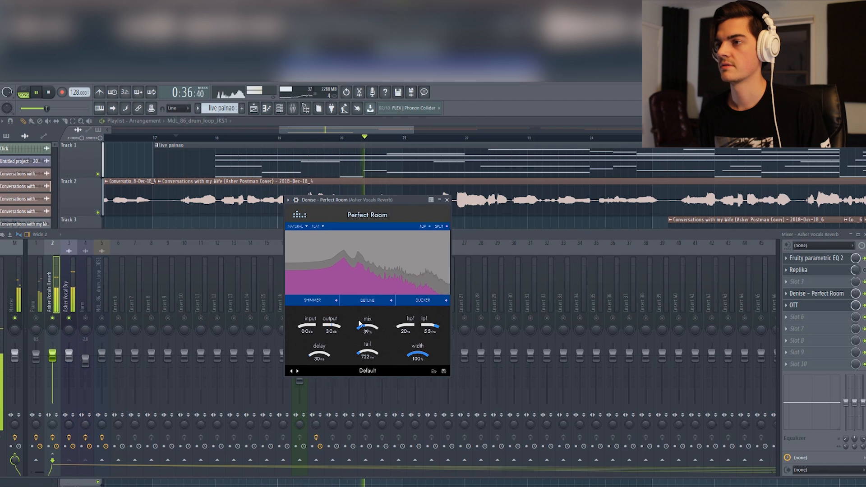
- Stop the playback, try the reverb at 100% mix, and lower the mix to 12%
drag(351, 198, 333, 198)
key(space)
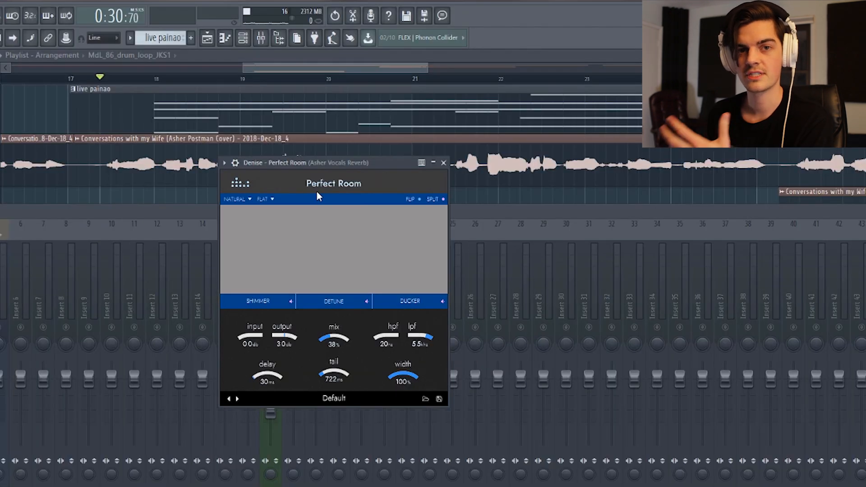
drag(301, 164, 187, 145)
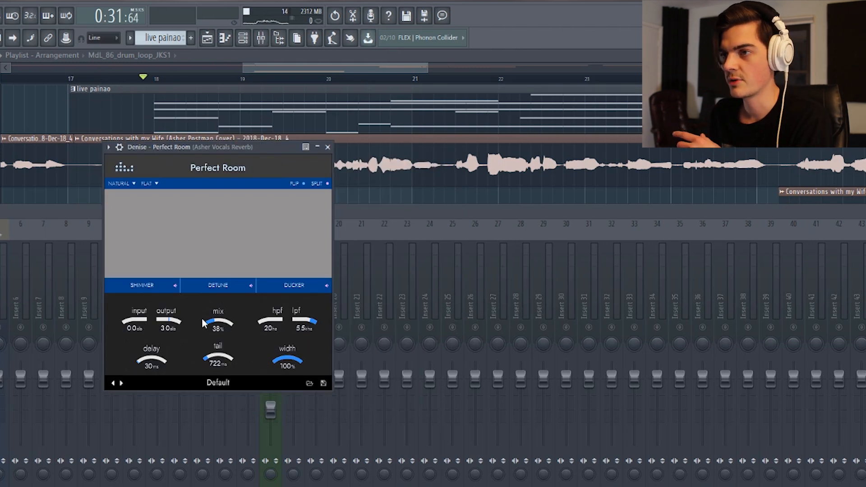
drag(211, 324, 216, 298)
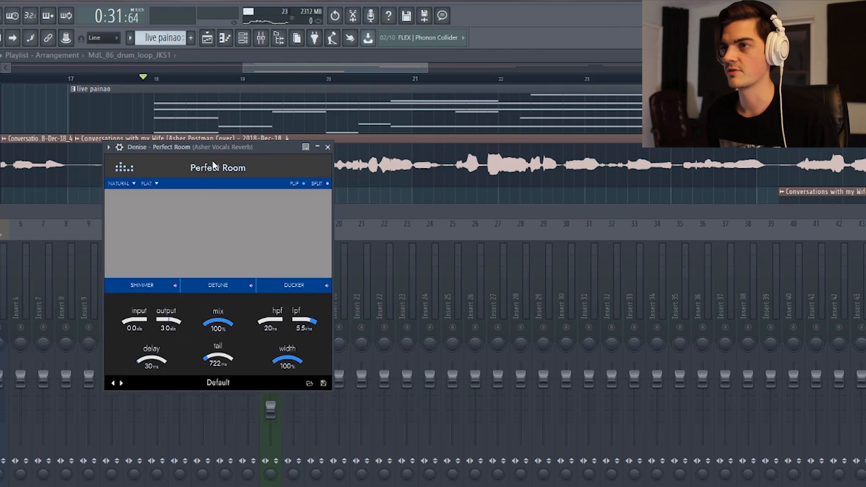
drag(213, 334, 214, 361)
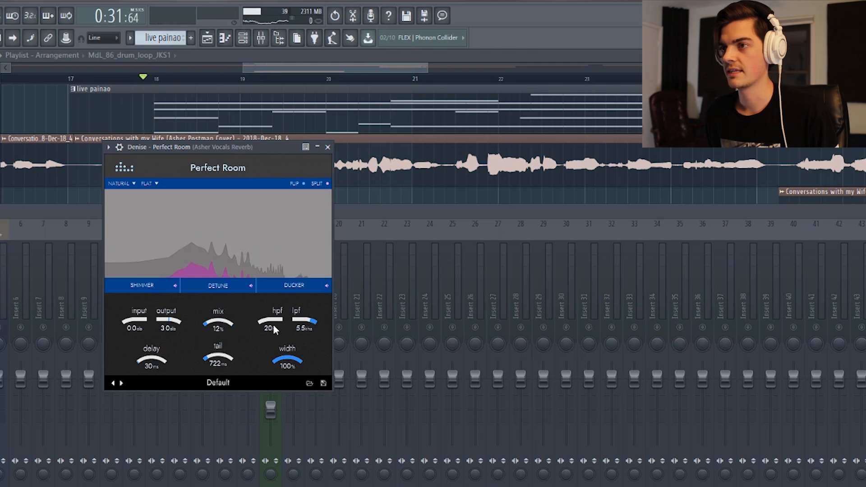
- Set the reverb's high-pass filter to 1.0 kHz, low-pass filter to 2.6 kHz and delay to 367 ms, auditioning the result
mouse_move(266, 324)
mouse_down()
mouse_move(283, 291)
mouse_move(265, 322)
mouse_up()
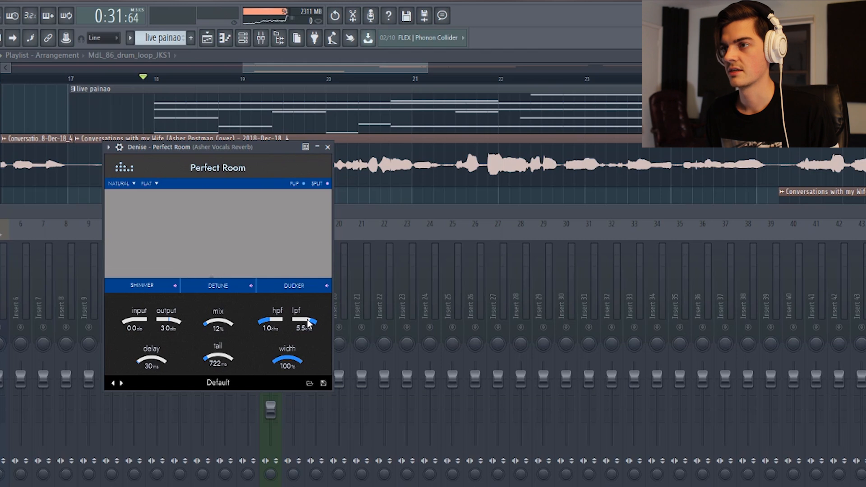
drag(308, 315, 309, 316)
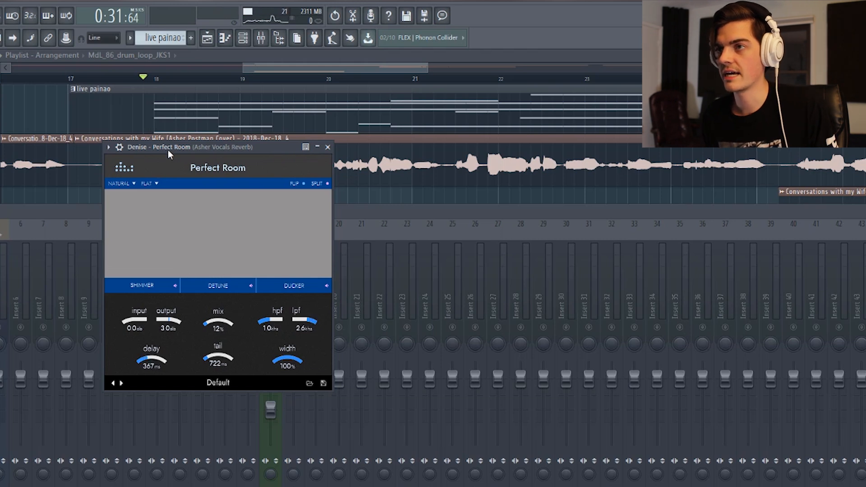
key(space)
key(space)
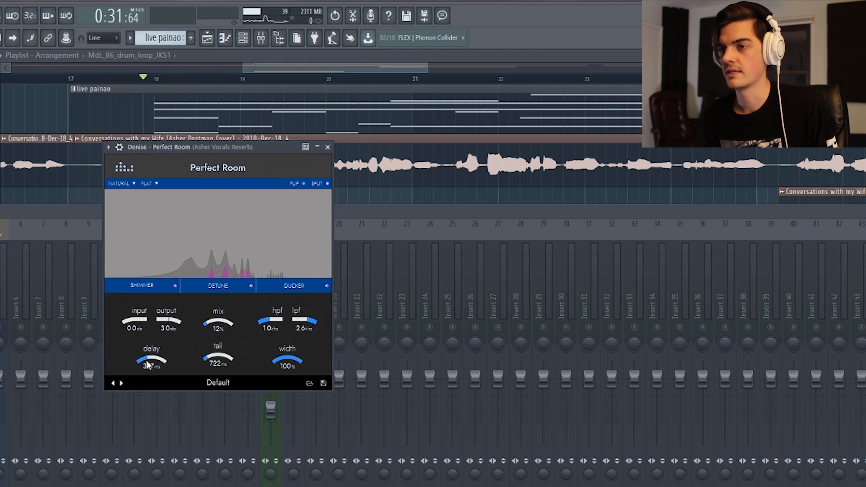
- Reduce the reverb's delay to 322 ms and lengthen its tail to 3117 ms, auditioning the change
drag(147, 361, 147, 363)
drag(215, 357, 229, 334)
key(space)
key(space)
drag(225, 356, 224, 353)
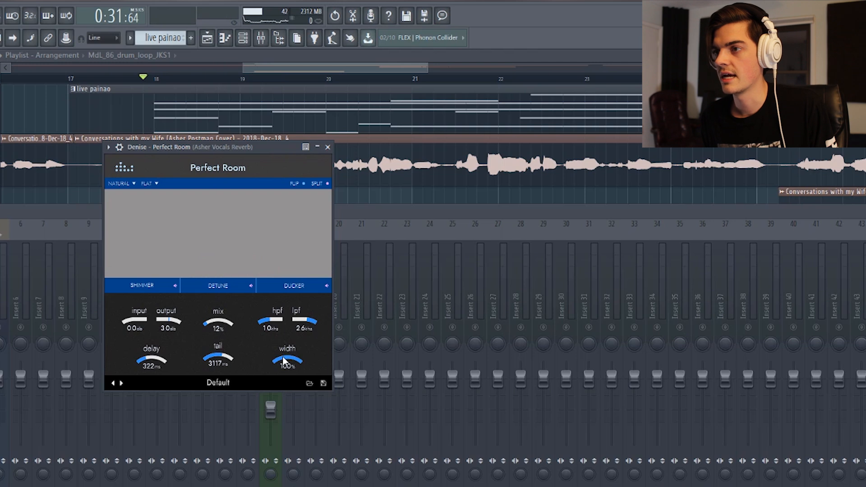
- Audition the reverb with narrow widths, restore the width to 100%, and raise the input gain to 3.2 dB
key(space)
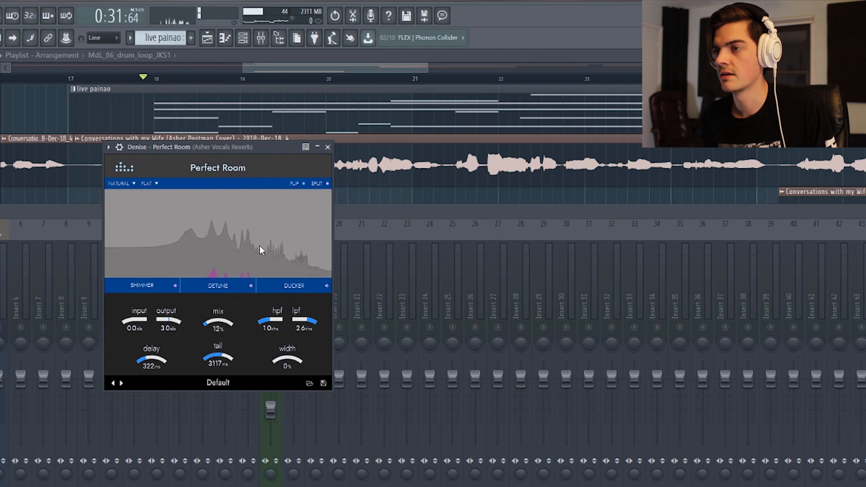
drag(284, 358, 285, 352)
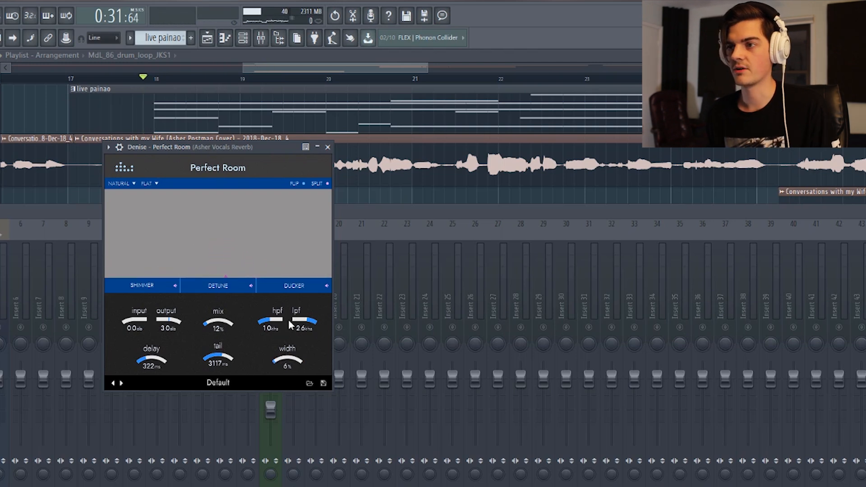
drag(135, 323, 137, 322)
drag(180, 147, 196, 156)
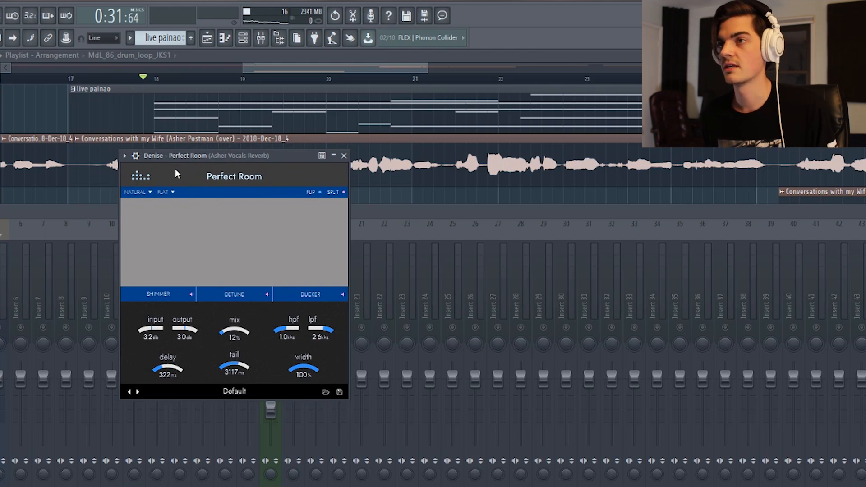
- Review the available room shapes, keep Natural, and audition the reverb with it
click(163, 191)
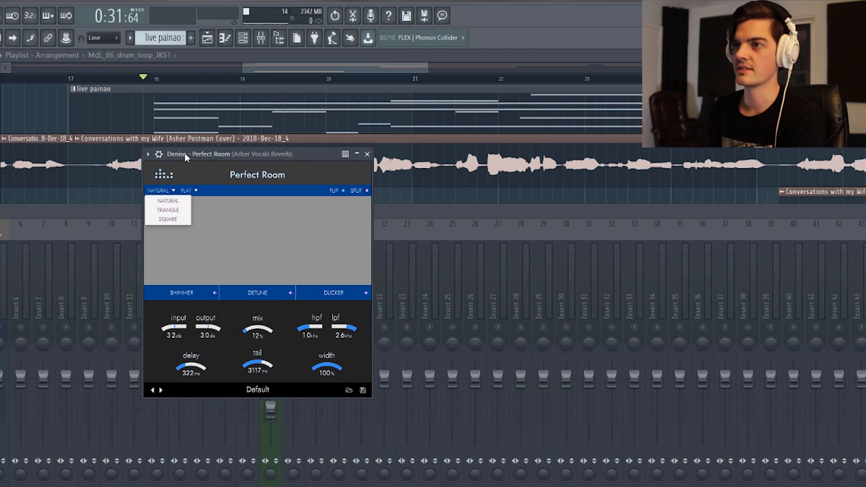
click(163, 200)
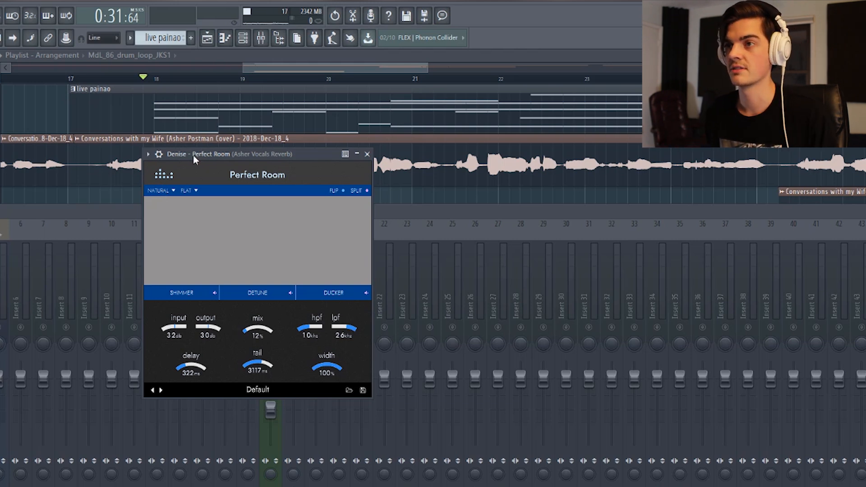
key(space)
key(space)
- Set the mix to 21% and the delay to 153 ms, and audition the Triangle and Square room shapes
drag(255, 332, 254, 325)
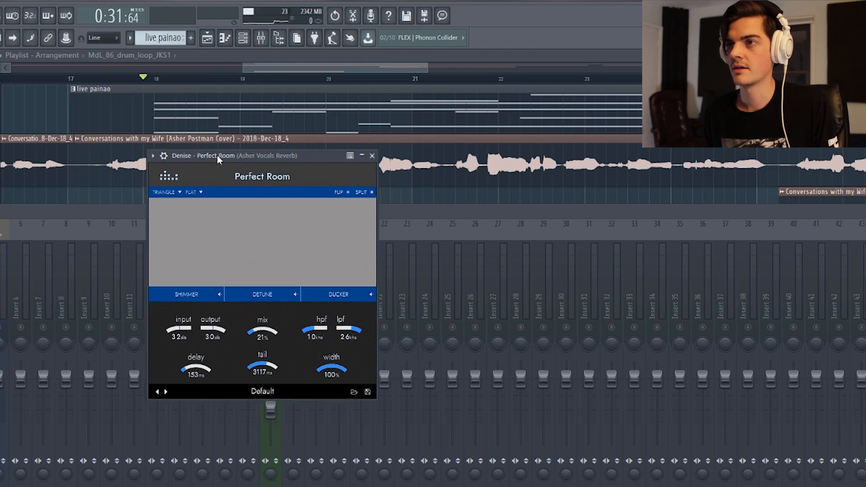
key(space)
key(space)
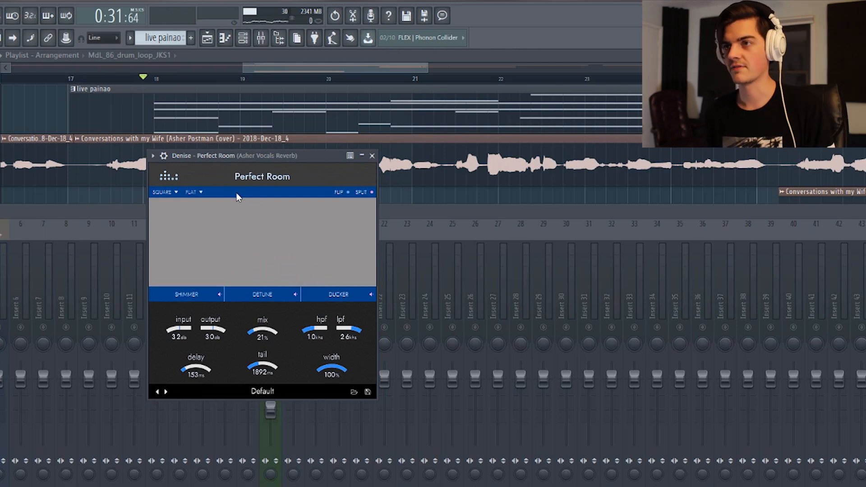
drag(226, 159, 232, 159)
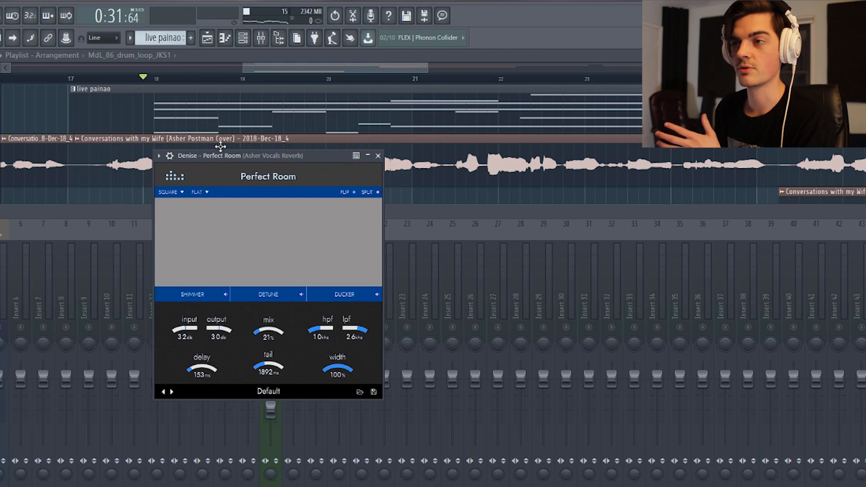
- Compare the Bright XL and Dark XL tone settings on the reverb and settle on Dark
click(206, 195)
click(203, 193)
click(204, 193)
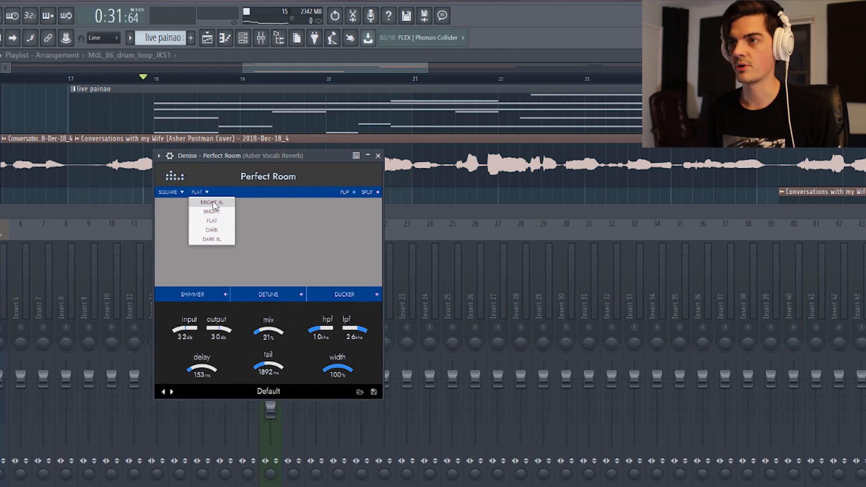
click(211, 203)
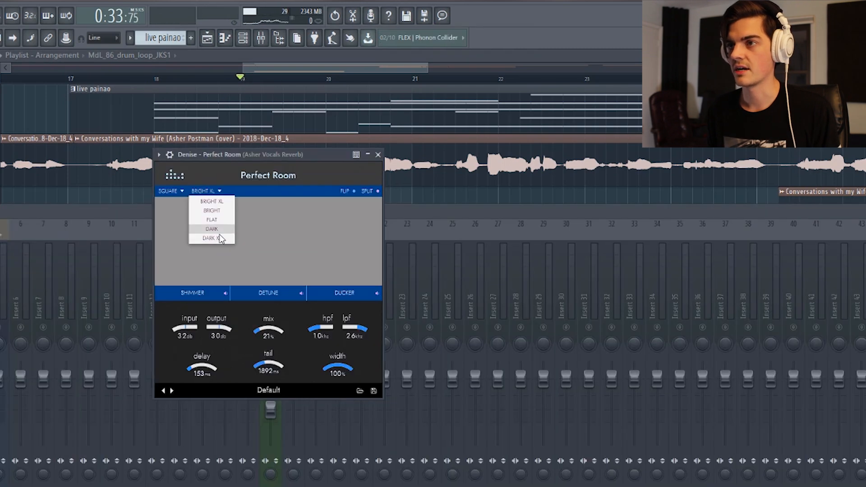
click(211, 238)
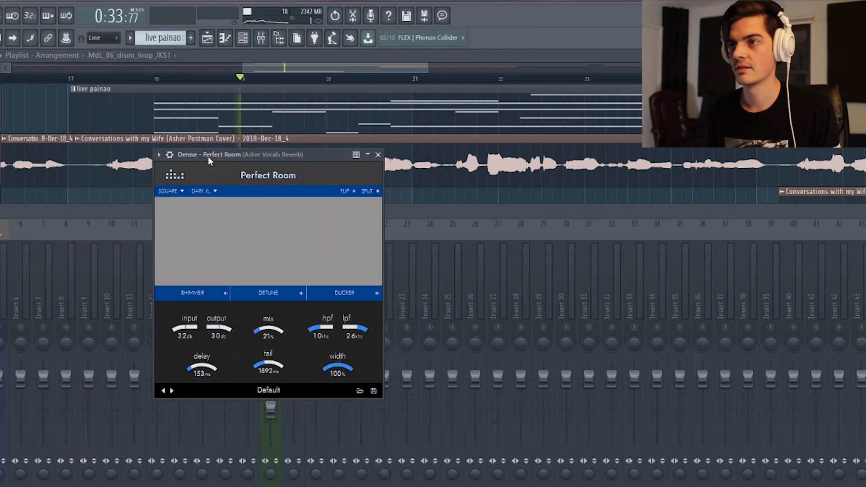
key(space)
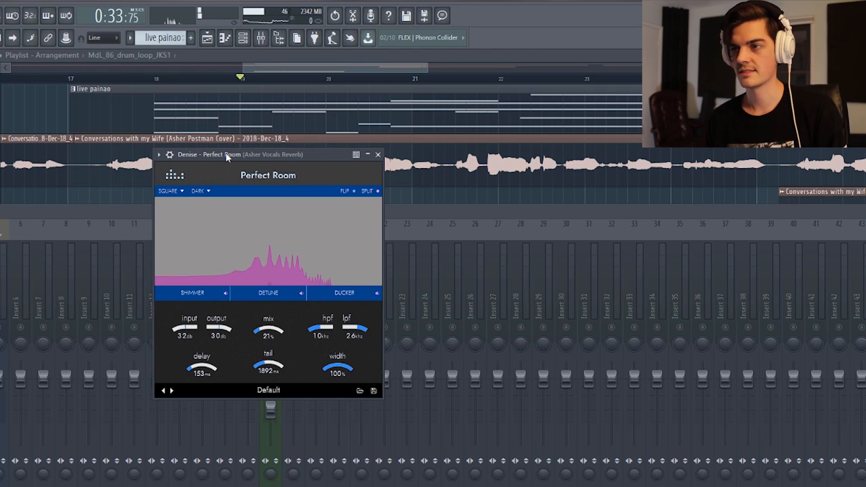
- Open the Shimmer settings and raise the shimmer amount to about 75%
drag(226, 156, 253, 156)
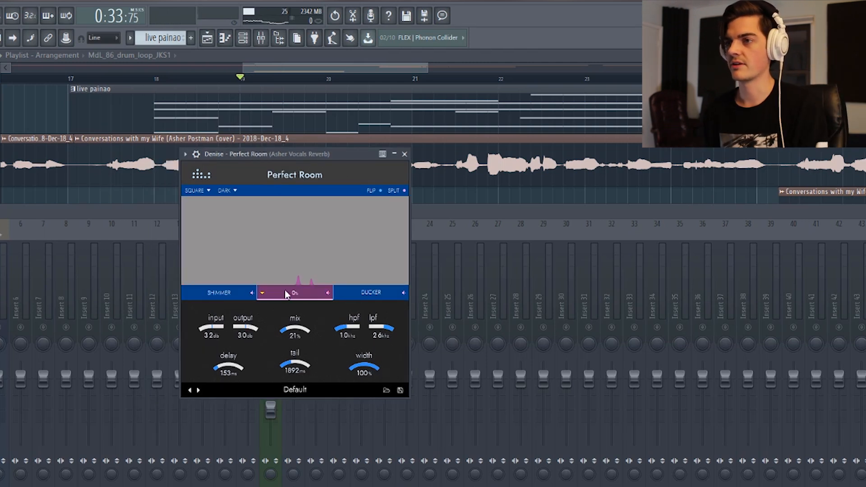
click(210, 289)
drag(247, 155, 239, 150)
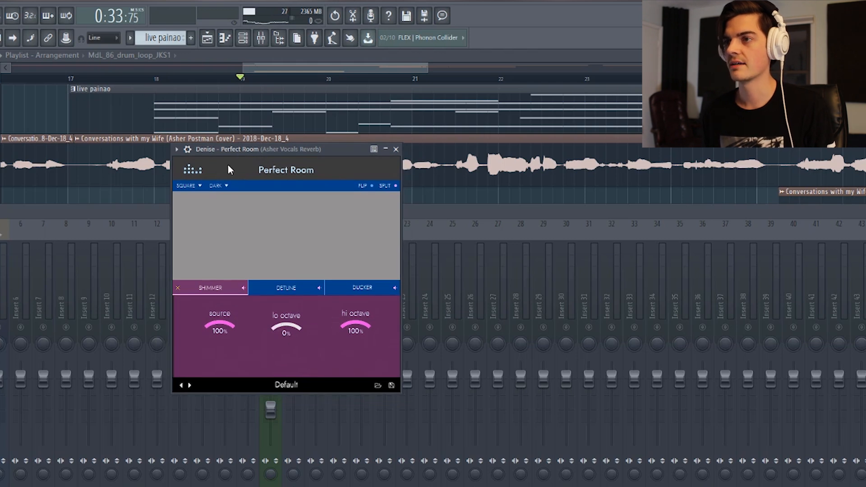
drag(216, 288, 217, 265)
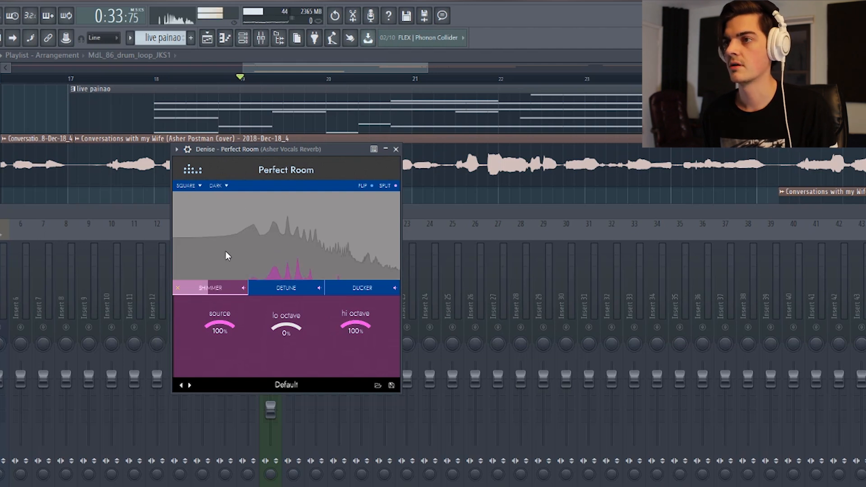
drag(213, 290, 220, 283)
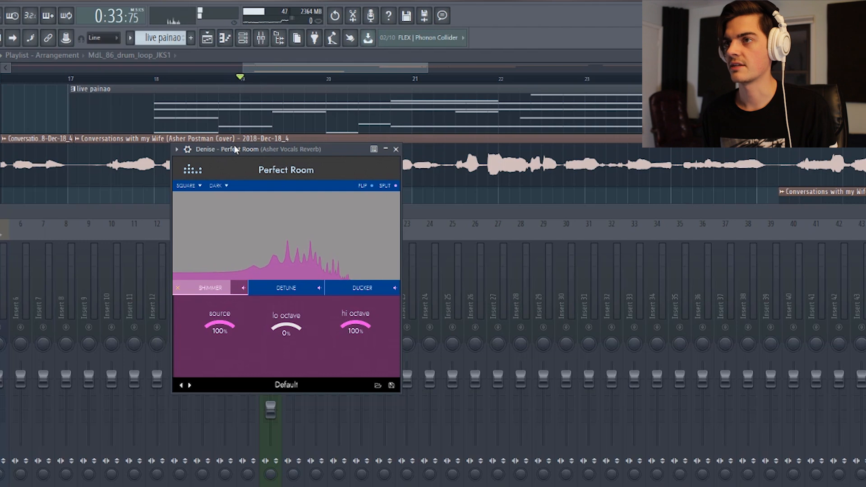
- Set the shimmer's lo octave to 43% while auditioning it, and reduce the hi octave
drag(287, 325, 290, 312)
drag(260, 152, 260, 150)
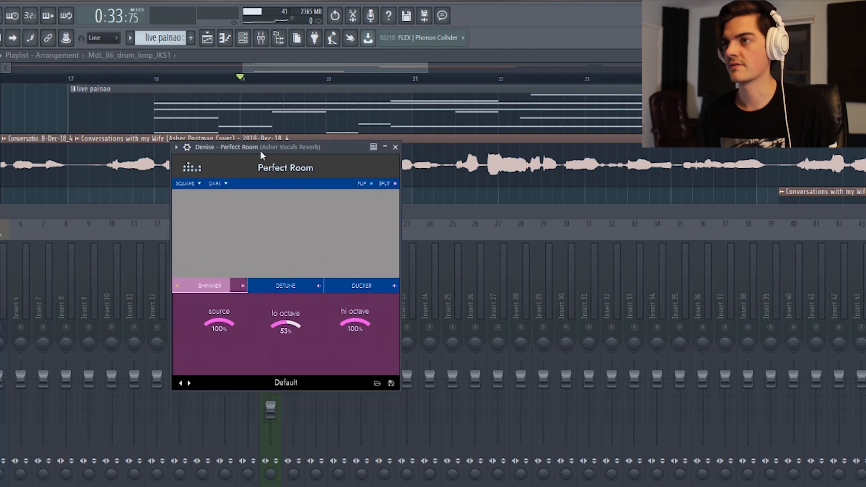
key(space)
key(space)
drag(286, 323, 278, 327)
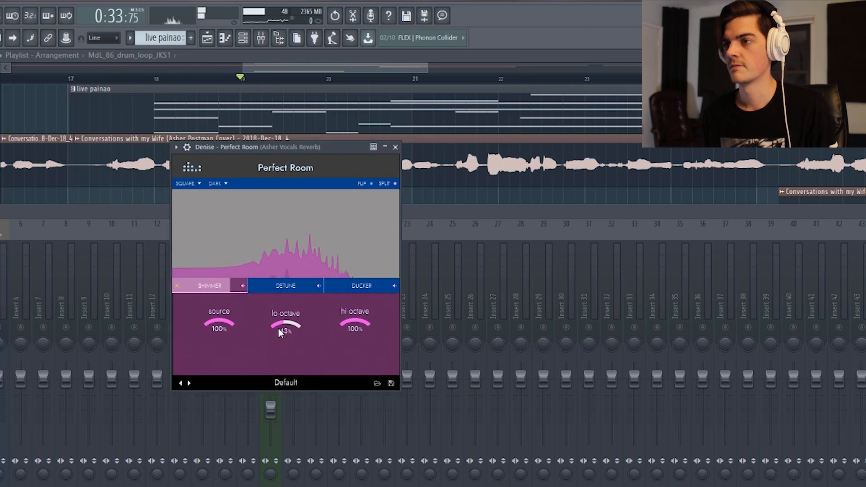
drag(355, 324, 345, 341)
- Switch the room shape to Natural and return to the reverb's main controls
click(196, 188)
click(187, 198)
click(269, 249)
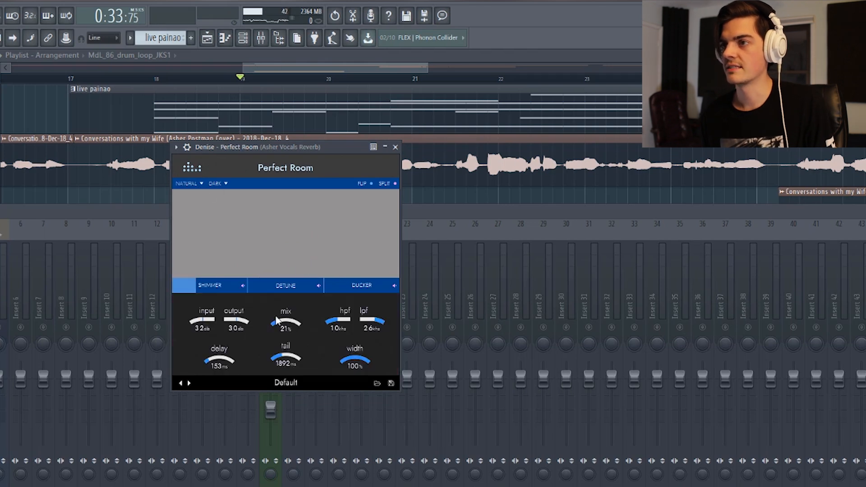
- Open the Detune settings, raise the detune amount to about two thirds, and set wow to 66%
click(285, 290)
drag(246, 150, 235, 154)
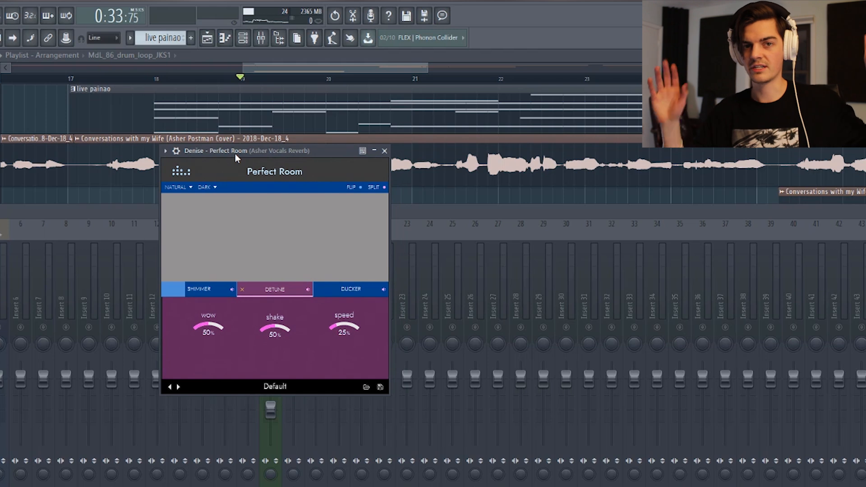
drag(209, 327, 209, 316)
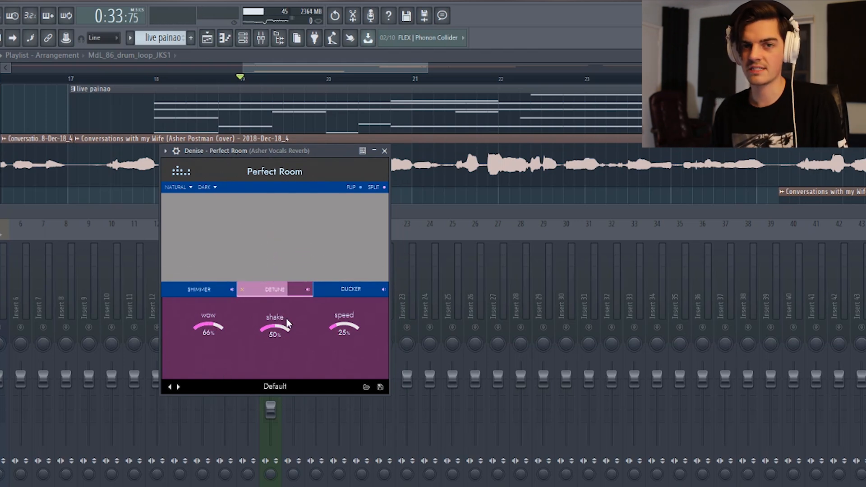
- Examine the Ducker settings, return to the main controls, and toggle the Ducker's speaker switch
click(368, 291)
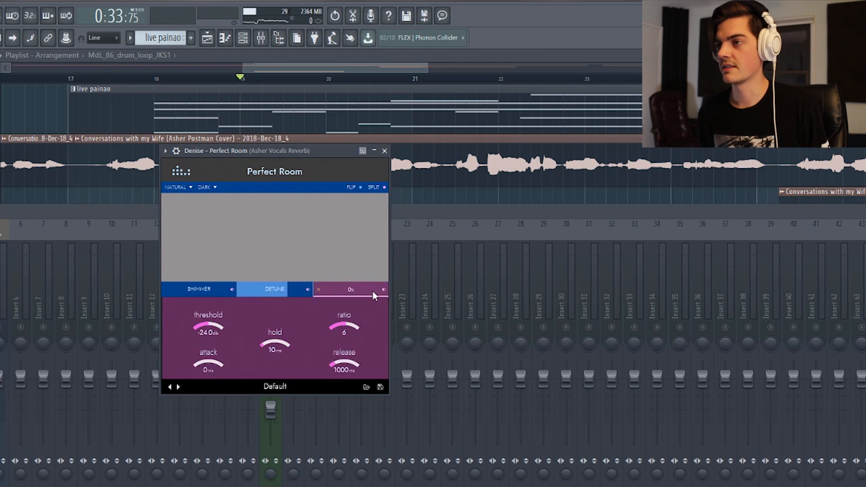
click(368, 290)
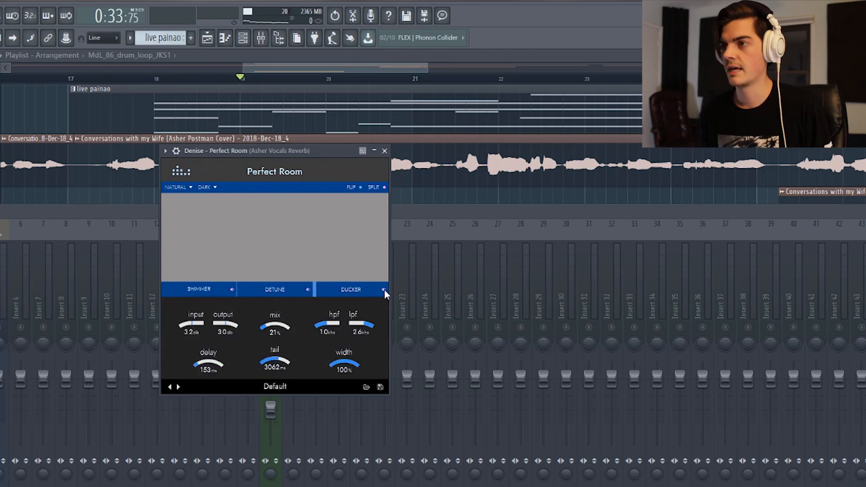
click(384, 290)
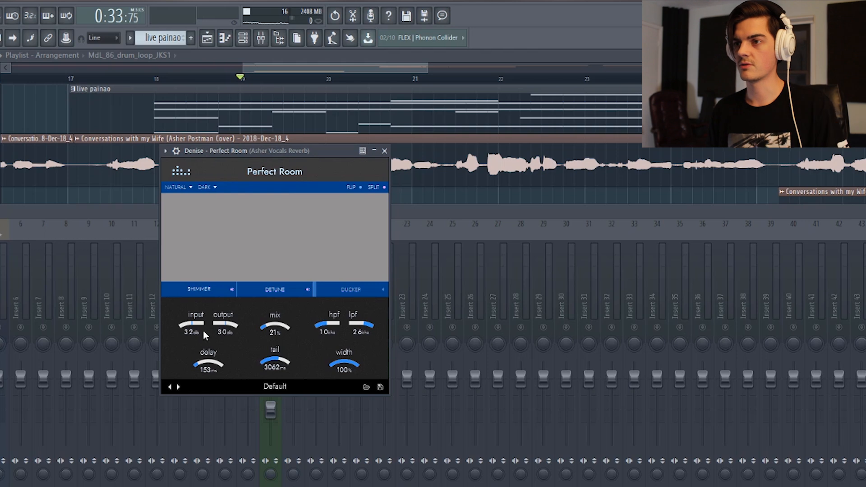
- Reopen the Ducker settings, raise the ducking amount to 100%, and lower its threshold below -26.7 dB during playback
click(347, 289)
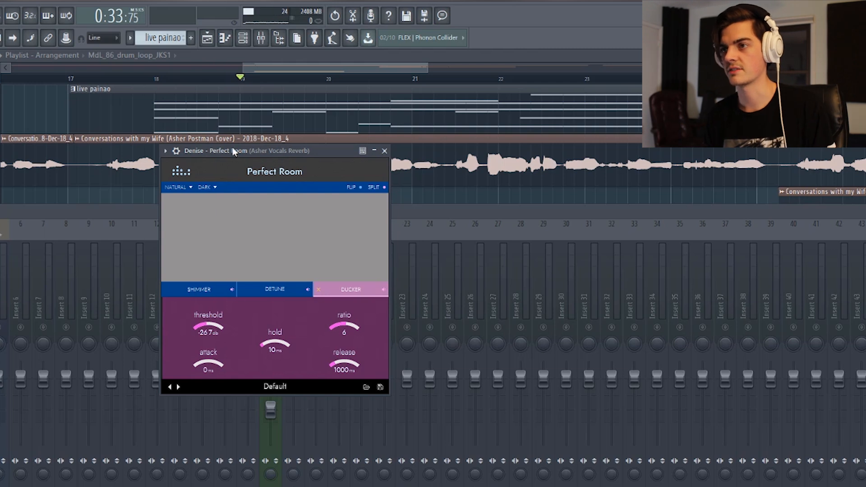
key(space)
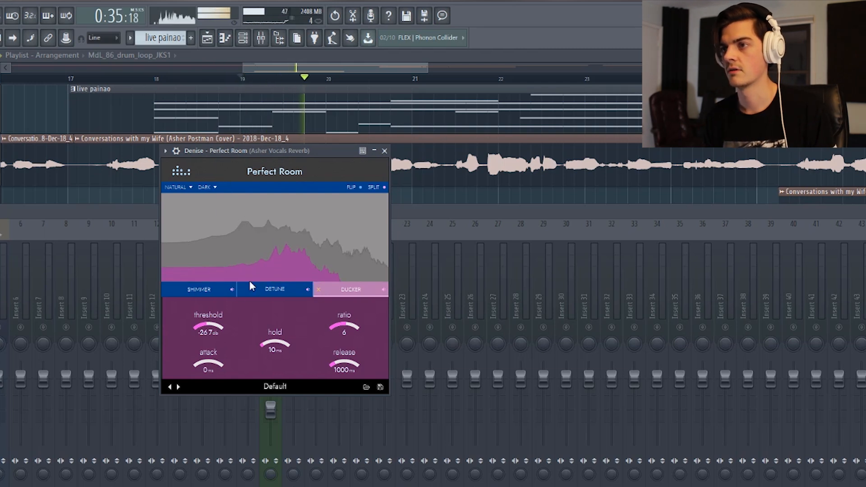
drag(207, 325, 203, 328)
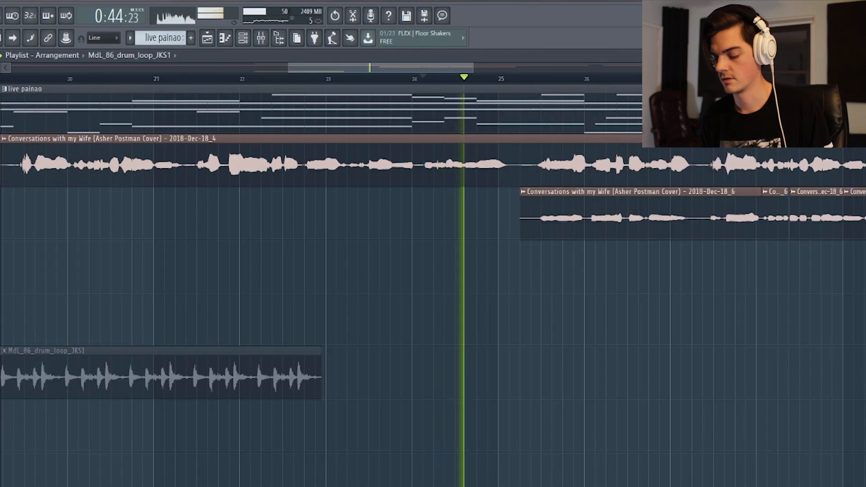
- Stop playback, set the song position just past bar 21, and bring back the mixer and the Perfect Room window
key(space)
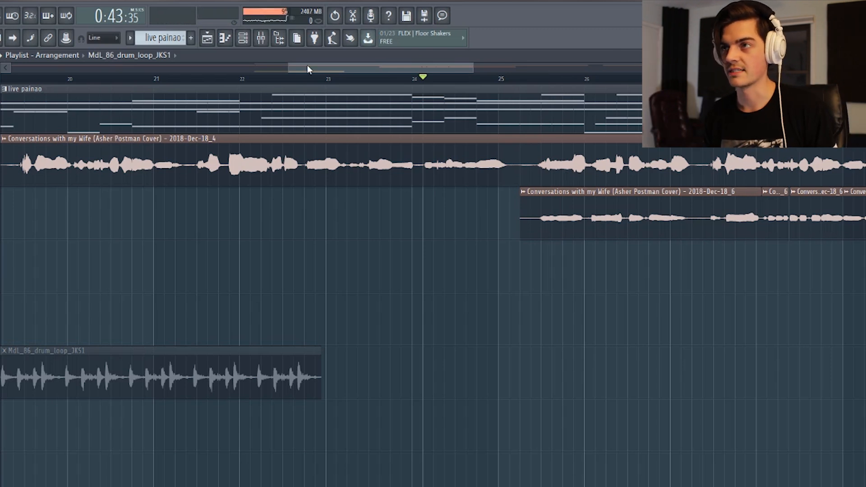
scroll(308, 67, down, 3)
click(268, 79)
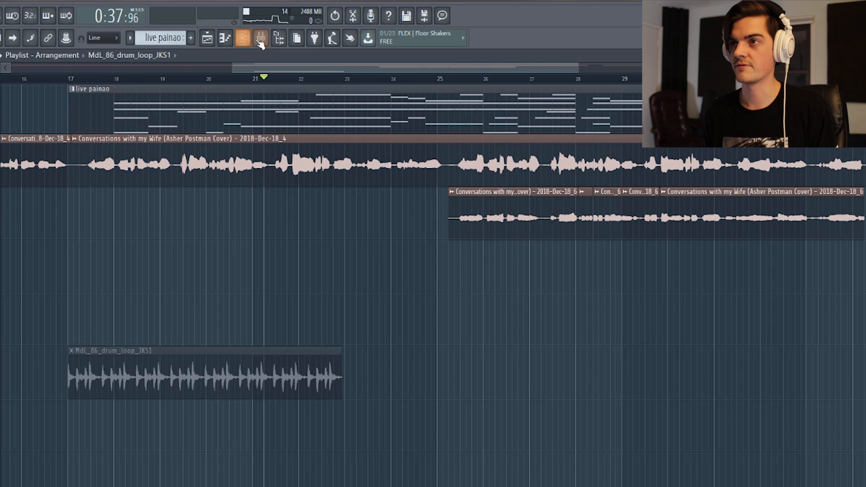
click(261, 37)
click(2, 322)
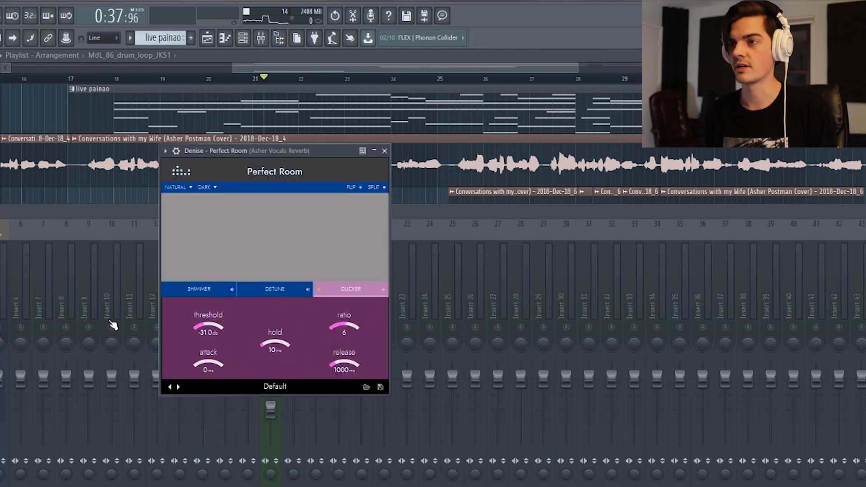
drag(252, 206, 315, 211)
- View the Detune settings with wow, shake and speed, and reposition the reverb window over the playlist and mixer
click(368, 296)
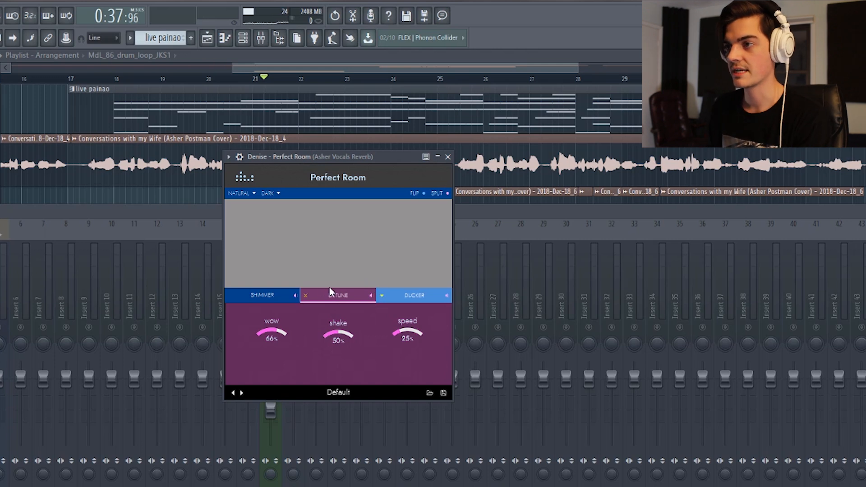
click(369, 292)
click(369, 291)
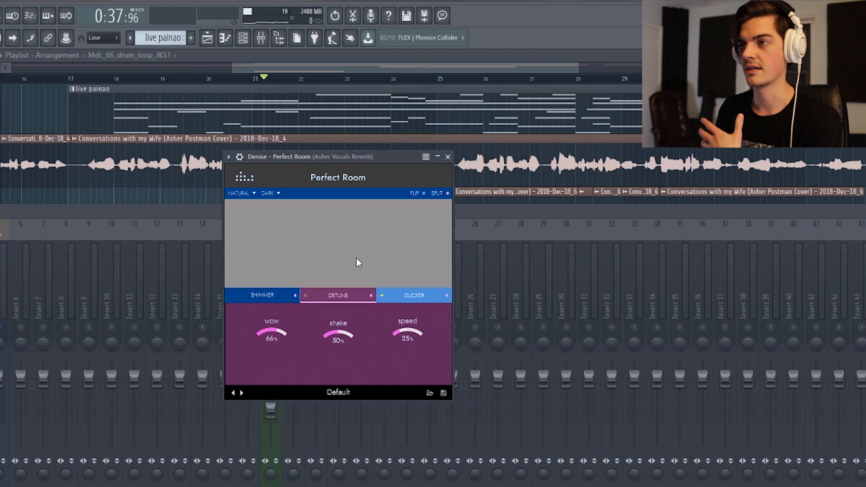
drag(304, 161, 252, 168)
drag(288, 204, 295, 202)
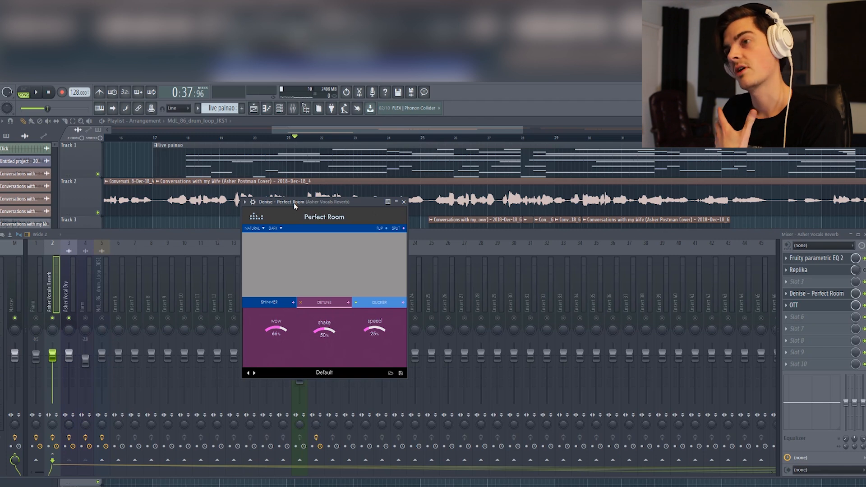
- Examine the mixer's plugin delay compensation options and leave them as they are
click(19, 254)
click(10, 236)
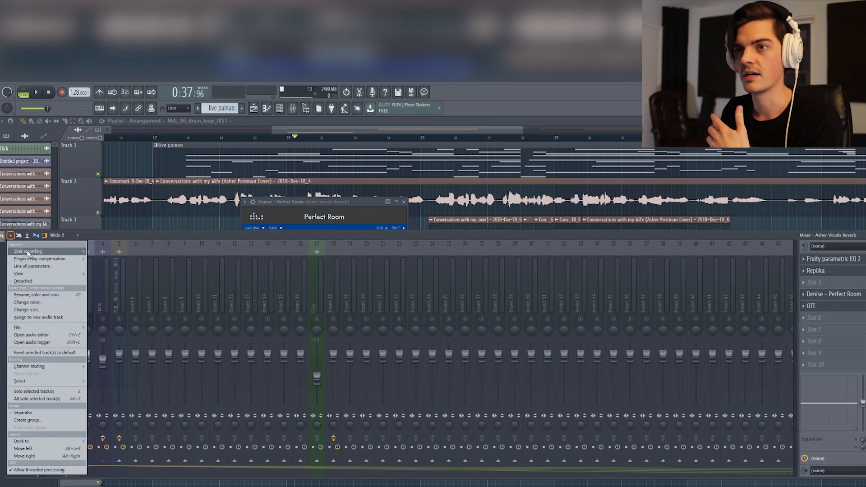
mouse_move(46, 260)
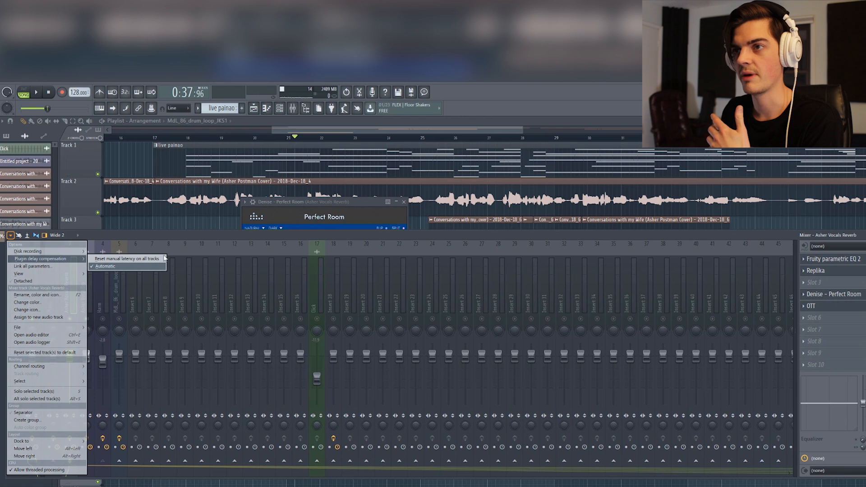
click(182, 237)
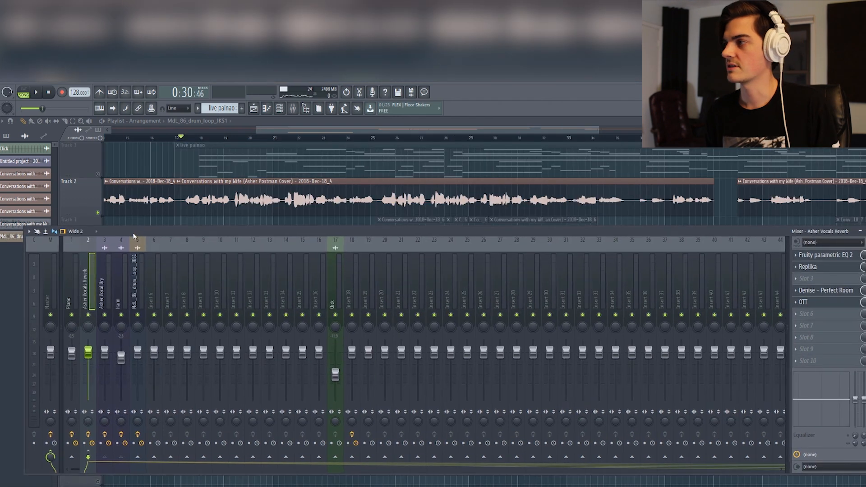
- Reopen Perfect Room on the vocal reverb track and set a Square shape, Flat tone, 2282 ms tail and 97 ms delay
drag(133, 235, 124, 238)
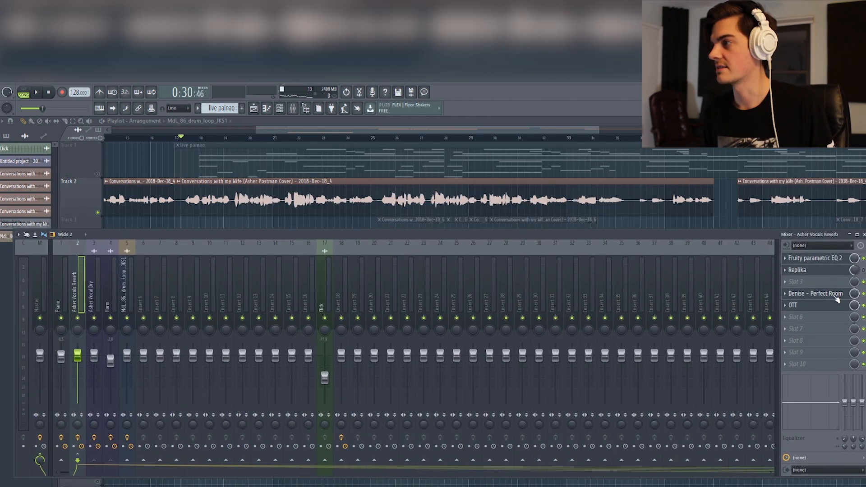
click(826, 294)
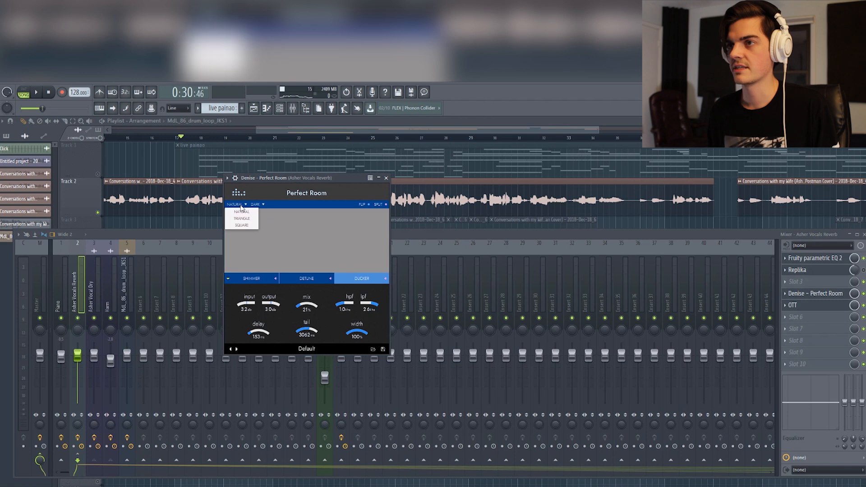
drag(251, 179, 245, 182)
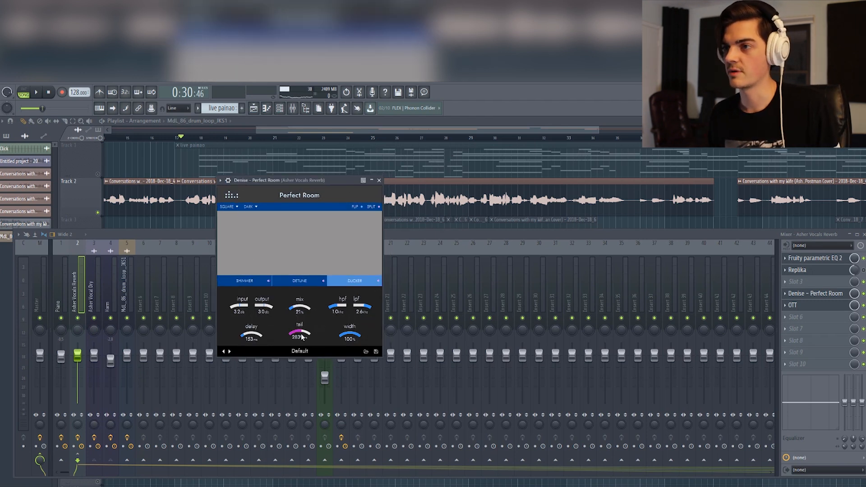
click(250, 207)
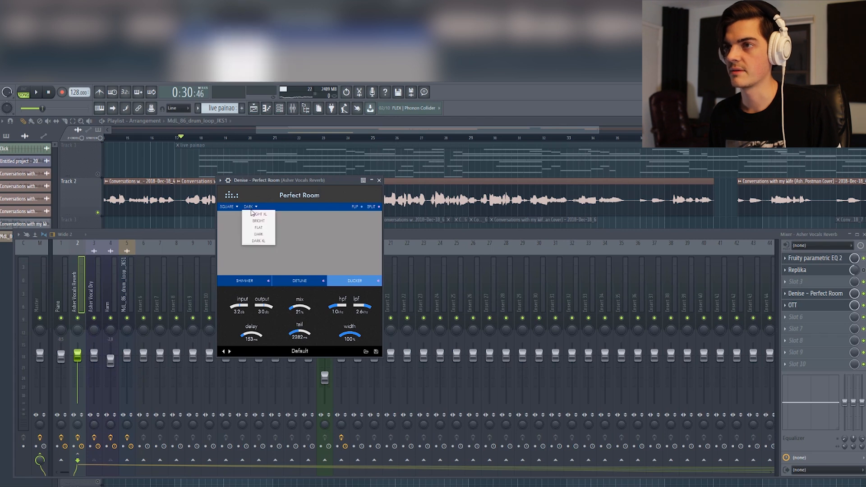
click(261, 227)
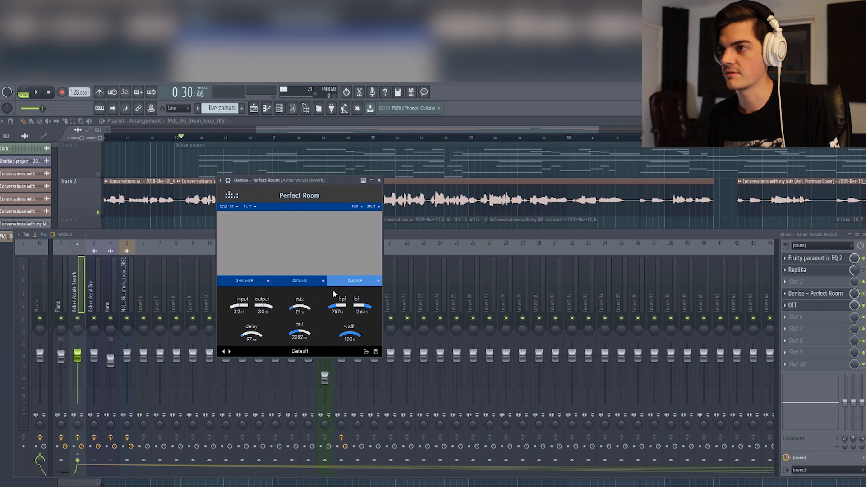
- While auditioning the vocal, reduce the Ducker to 0% and set the high-pass to 278 Hz, low-pass to 20 kHz and mix to 14%
key(space)
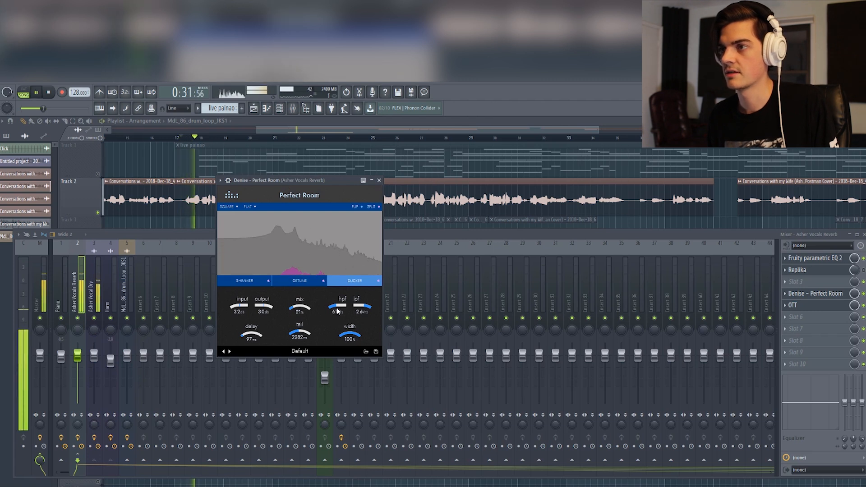
drag(296, 309, 353, 322)
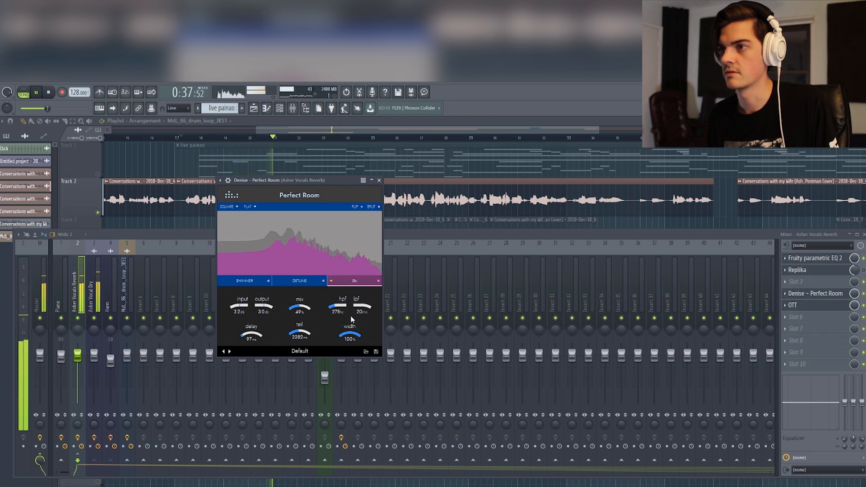
key(space)
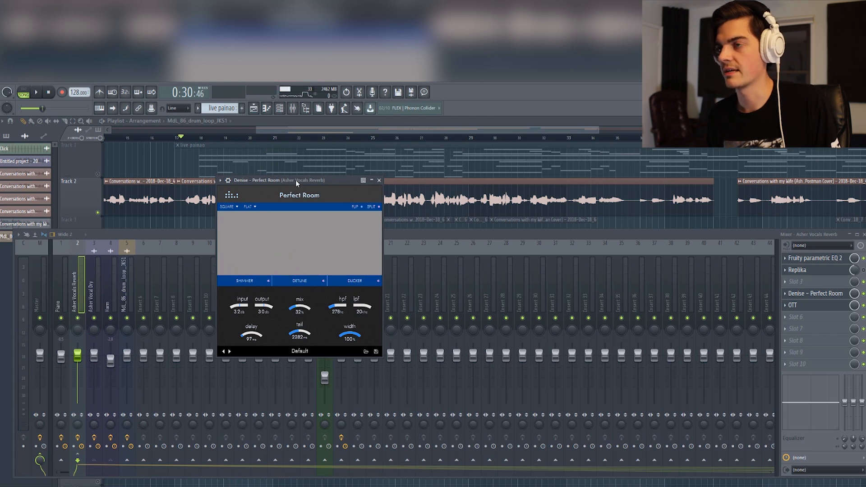
key(space)
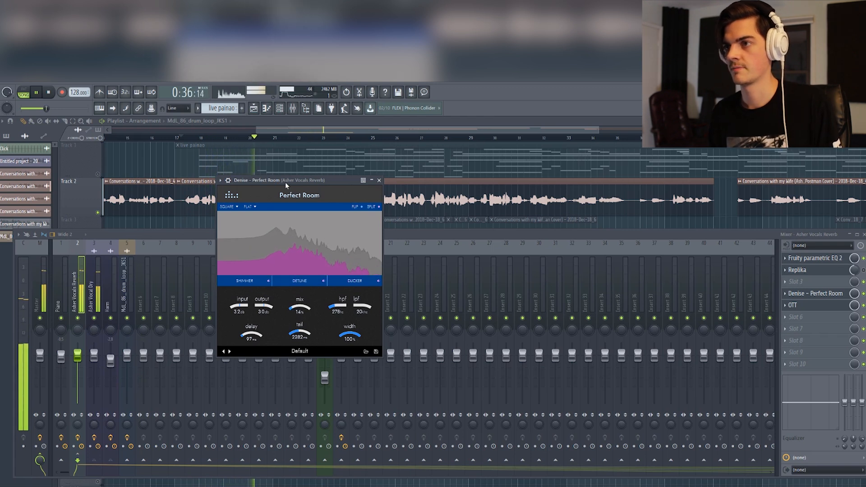
key(space)
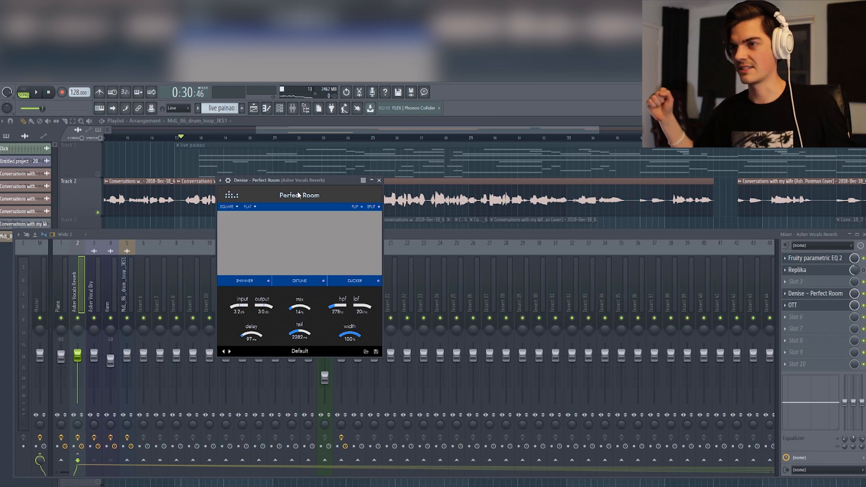
- Open the Ducker settings, raise the ducking amount to about 40%, and set its threshold to -18.1 dB during playback
click(355, 280)
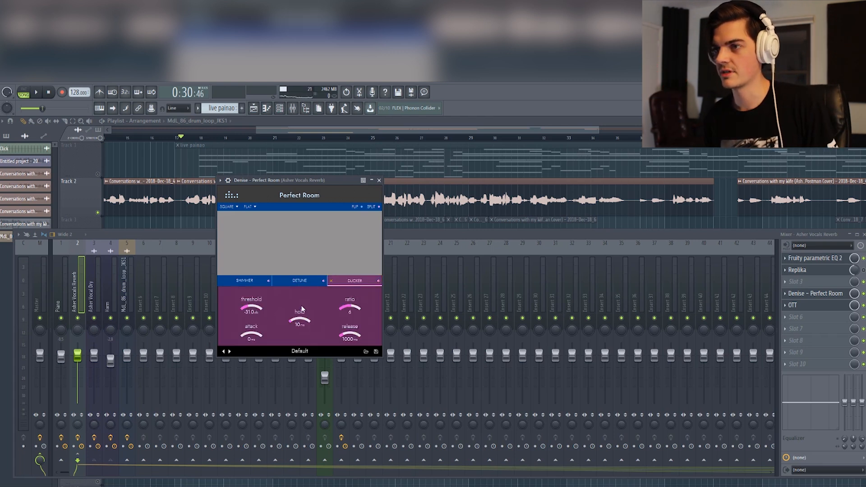
drag(354, 271, 354, 275)
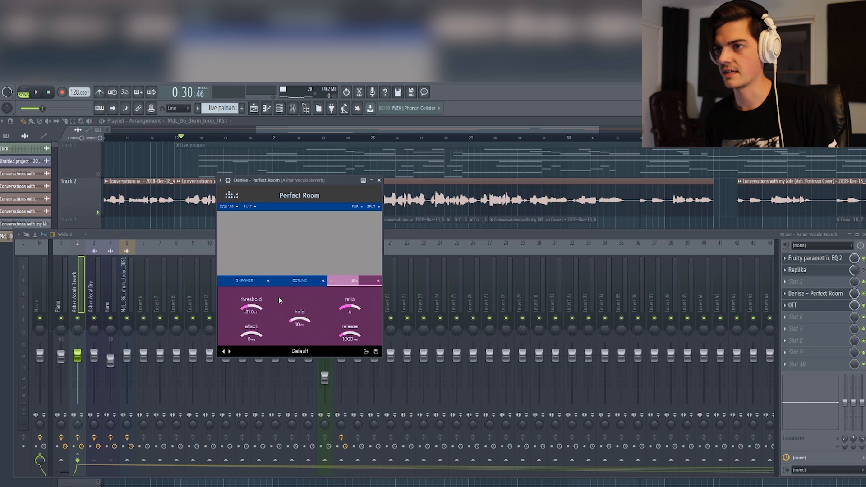
key(space)
drag(250, 306, 241, 303)
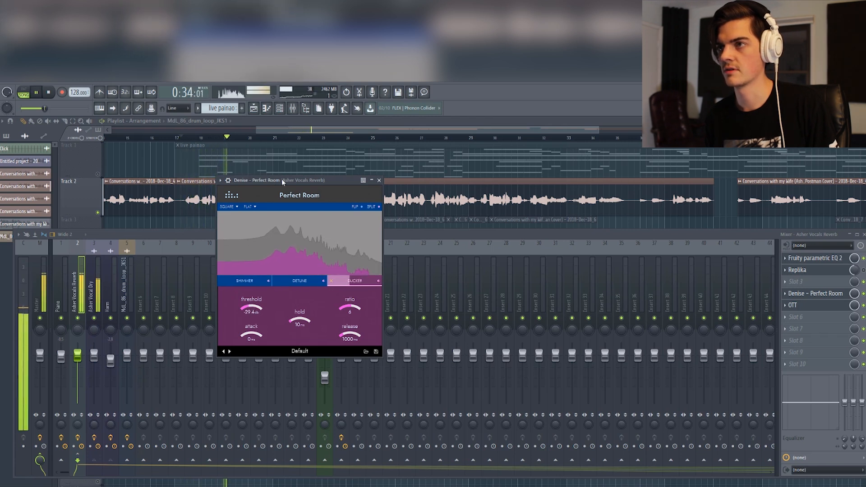
drag(254, 309, 254, 304)
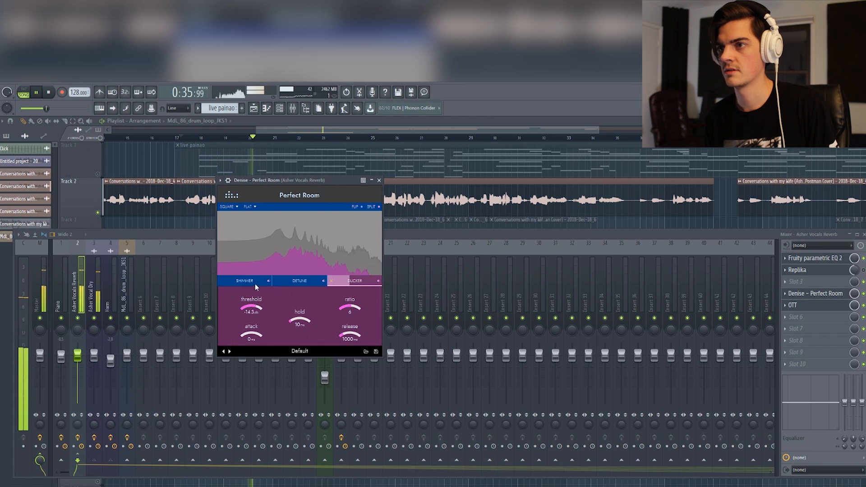
key(space)
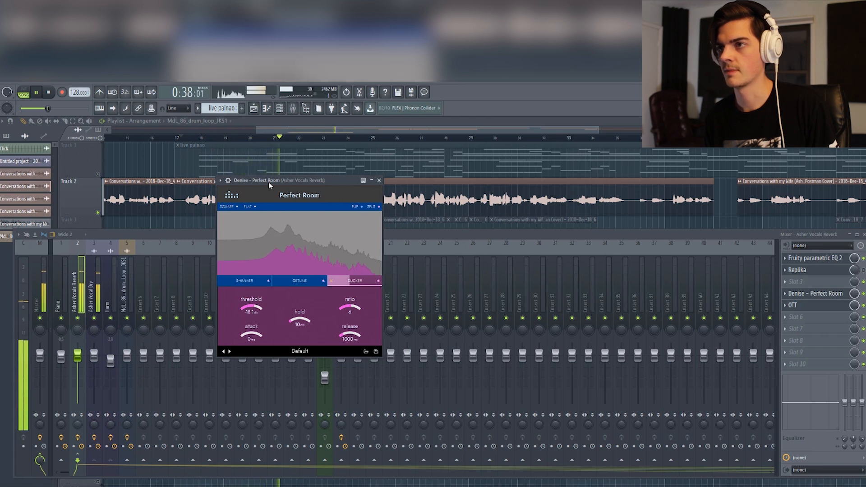
- Check the Shimmer settings, return to the main controls, and set delay to 164 ms, tail to 1781 ms and mix to 19%
click(252, 282)
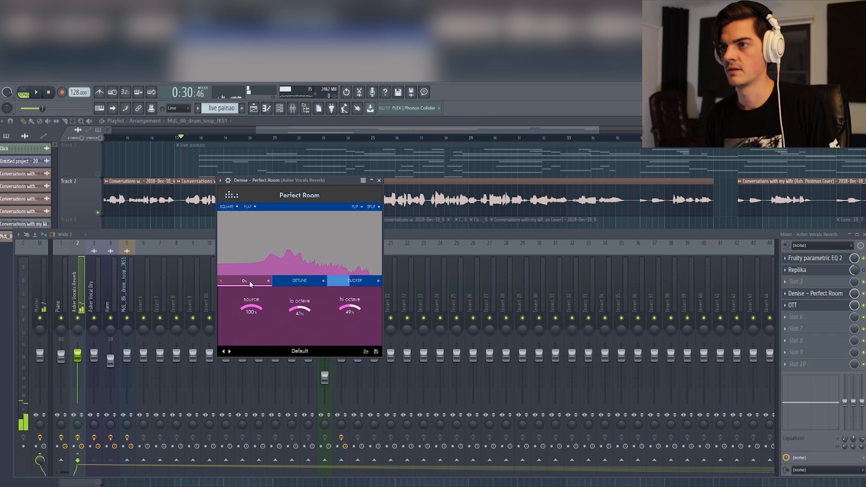
click(290, 280)
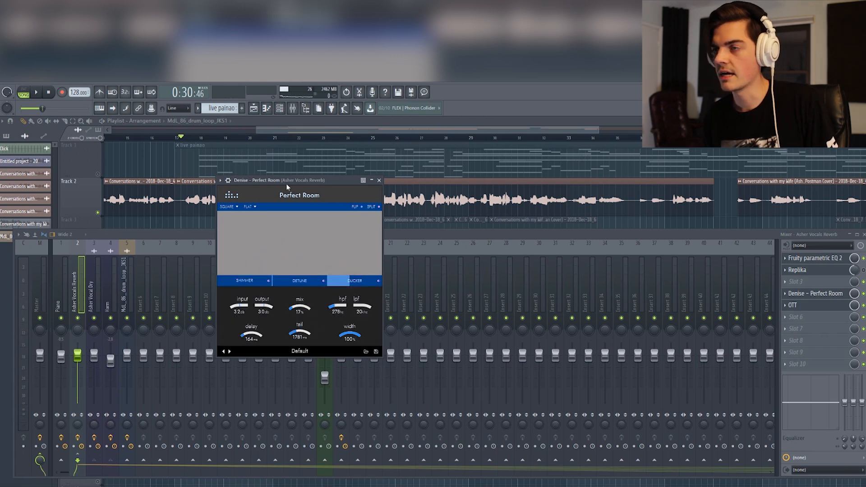
key(space)
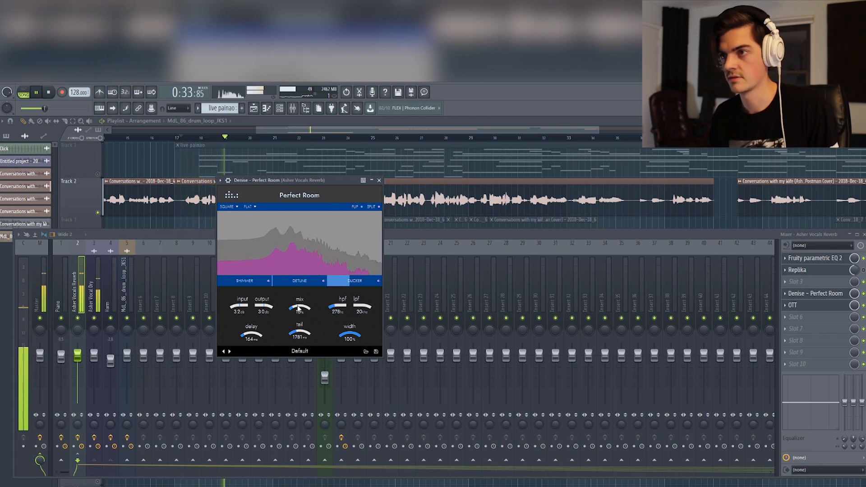
key(space)
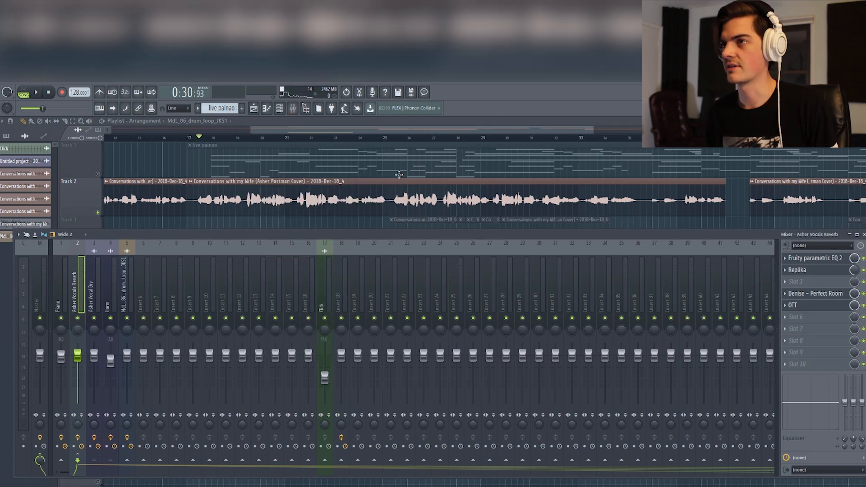
- Play the vocal from about bar 22 and reopen Perfect Room from the vocal reverb track's effects in the mixer
key(F9)
click(312, 138)
key(space)
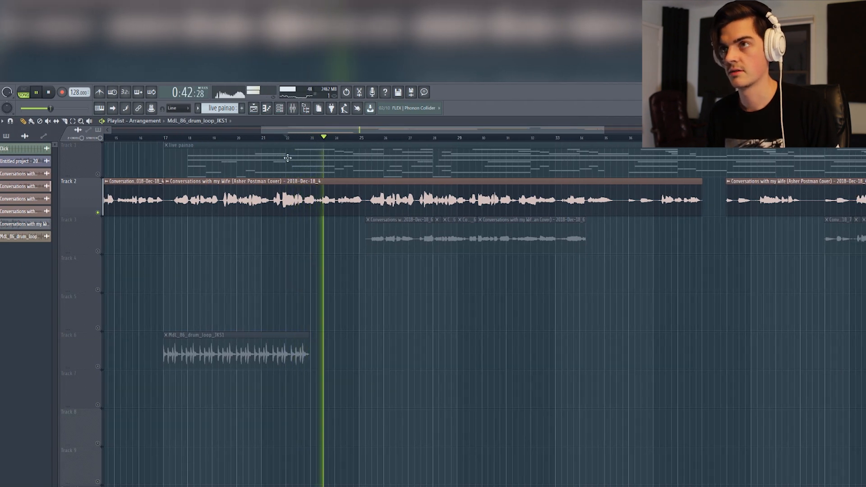
click(270, 110)
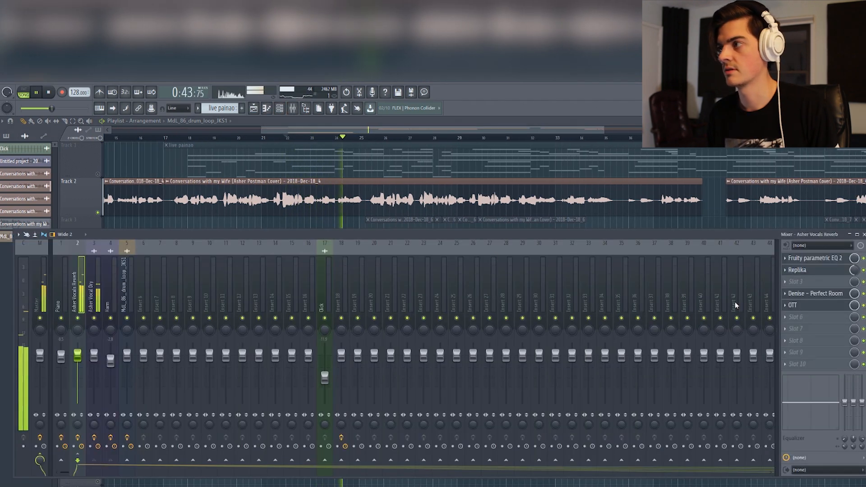
click(796, 293)
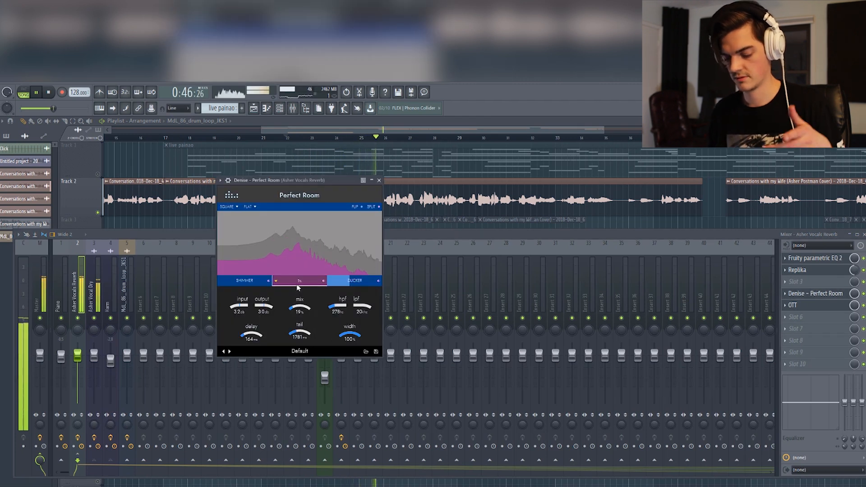
- Raise the reverb mix to 31%, audition the vocal again, and stop playback
key(space)
drag(302, 309, 303, 303)
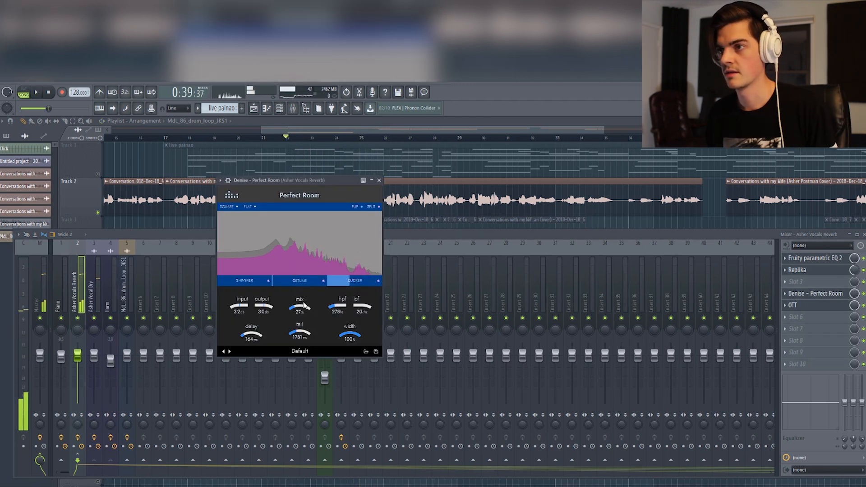
key(space)
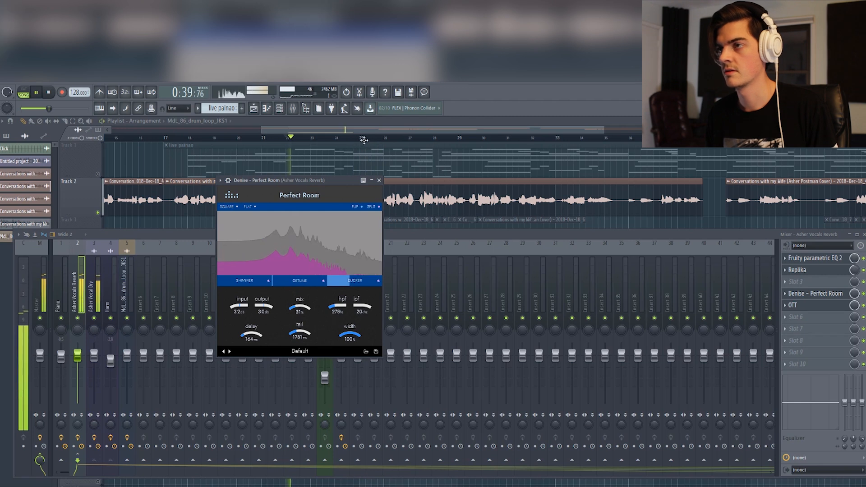
click(397, 235)
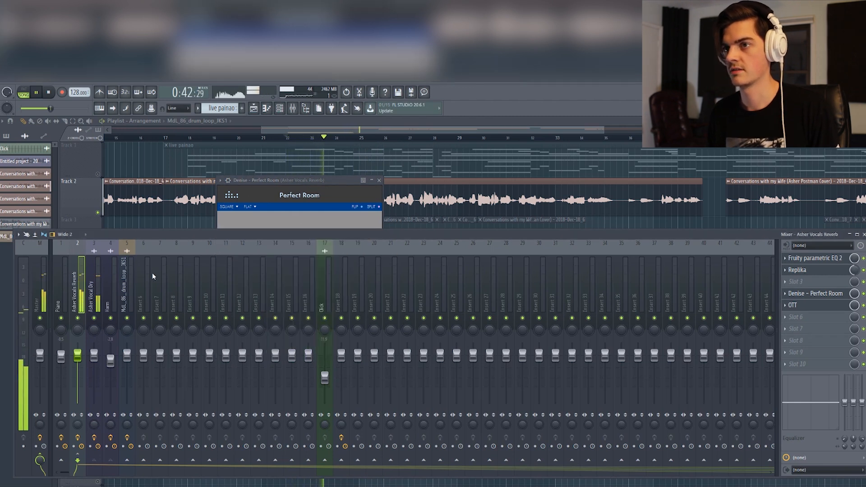
click(297, 181)
key(space)
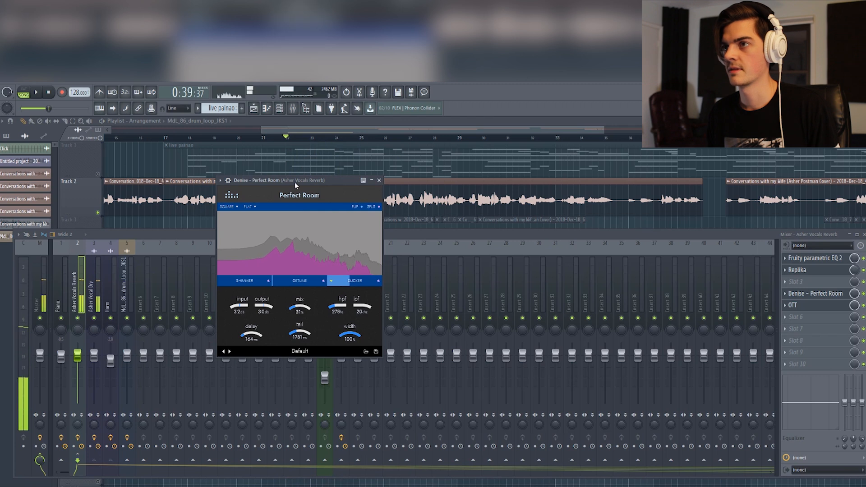
- Raise Perfect Room's high-pass filter to 684 Hz and lower the mix to 23% while auditioning the vocal
scroll(339, 308, up, 2)
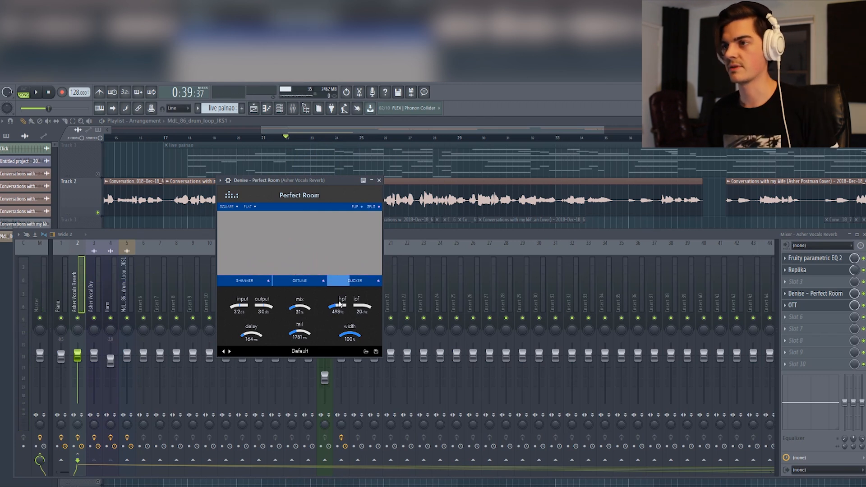
key(space)
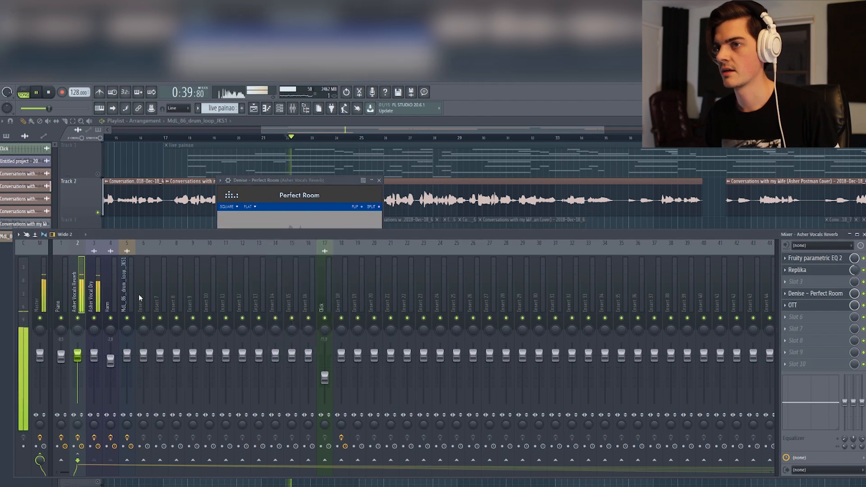
drag(339, 310, 340, 305)
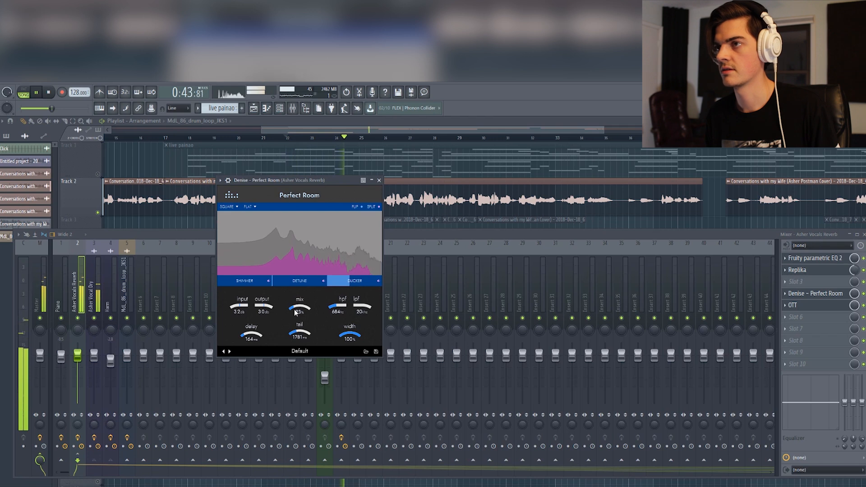
key(space)
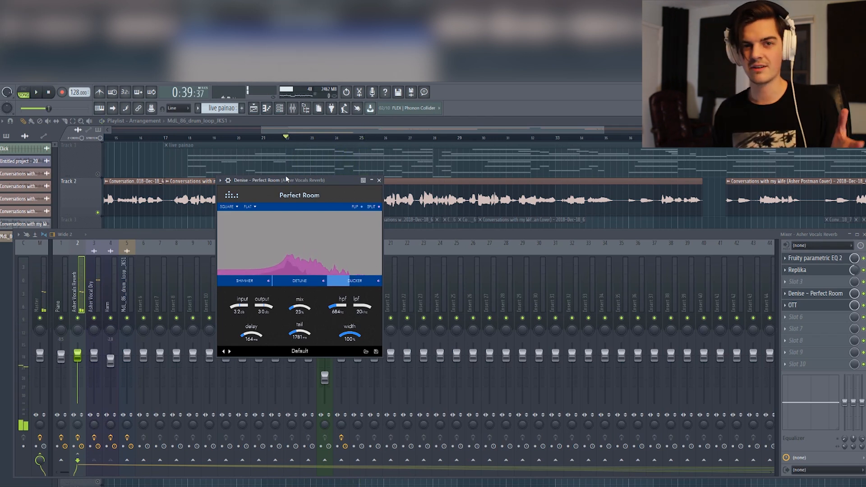
- Unmute the piano on Track 1, play it with the vocal from shortly after bar 17, and stop playback
click(97, 174)
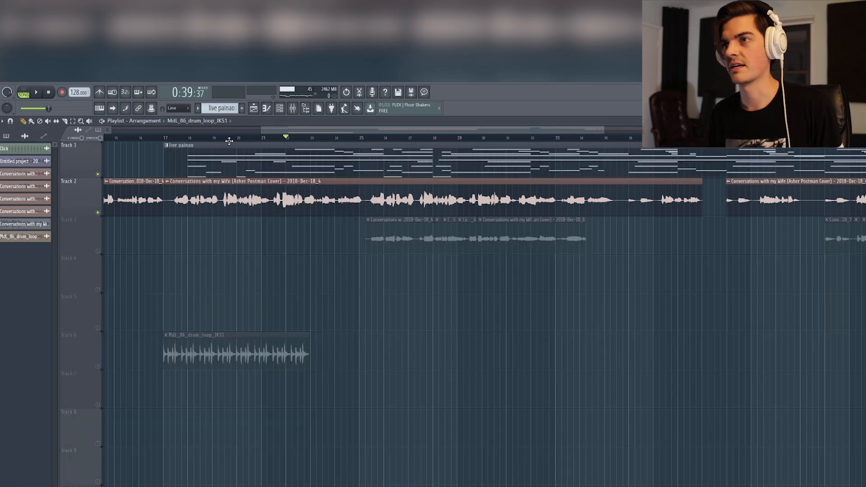
click(180, 138)
key(space)
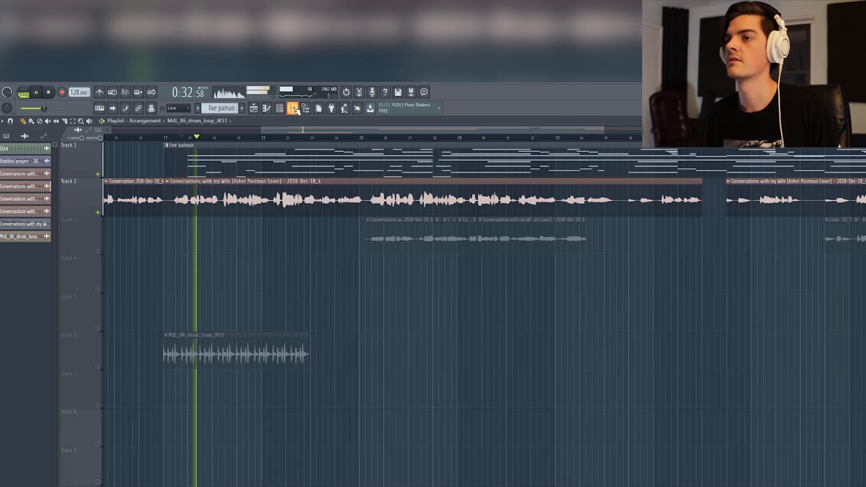
key(F9)
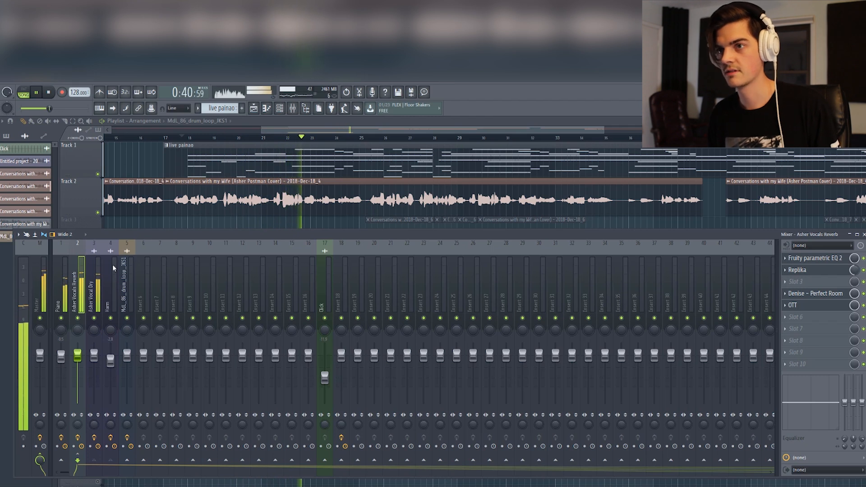
click(90, 292)
click(78, 288)
key(space)
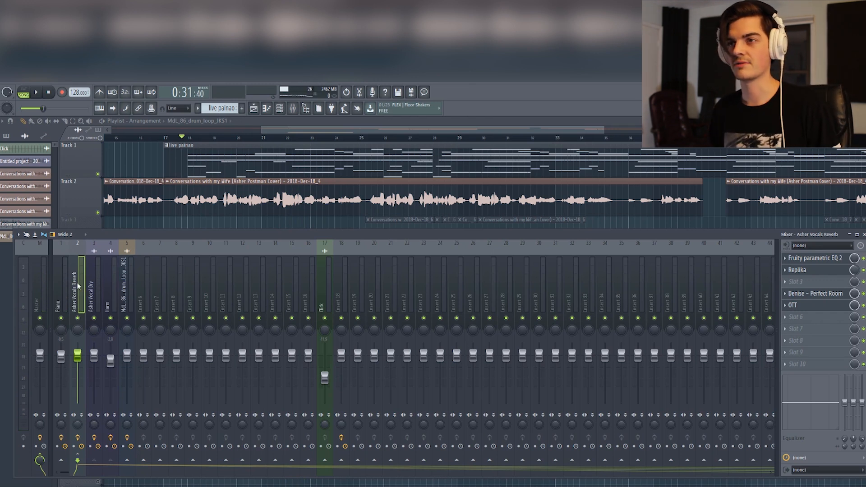
- Check the dry vocal track's effects, reopen Perfect Room on the vocal reverb track, and set its reverb shape to Natural
click(91, 290)
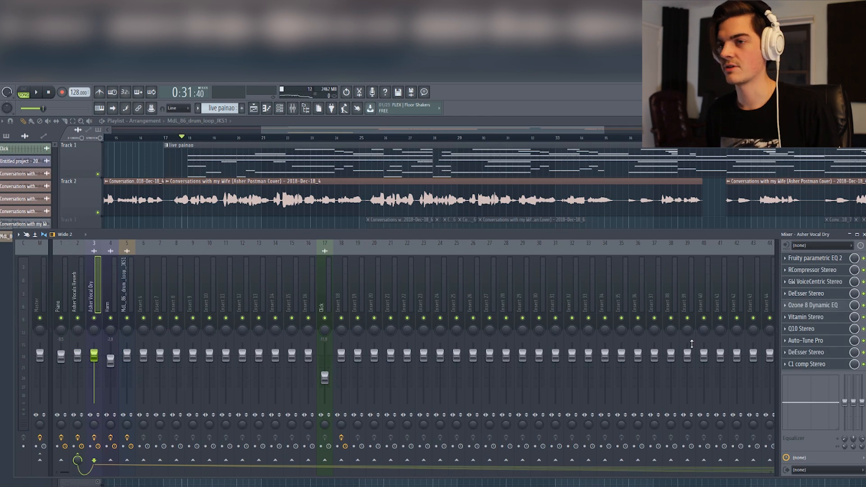
click(81, 300)
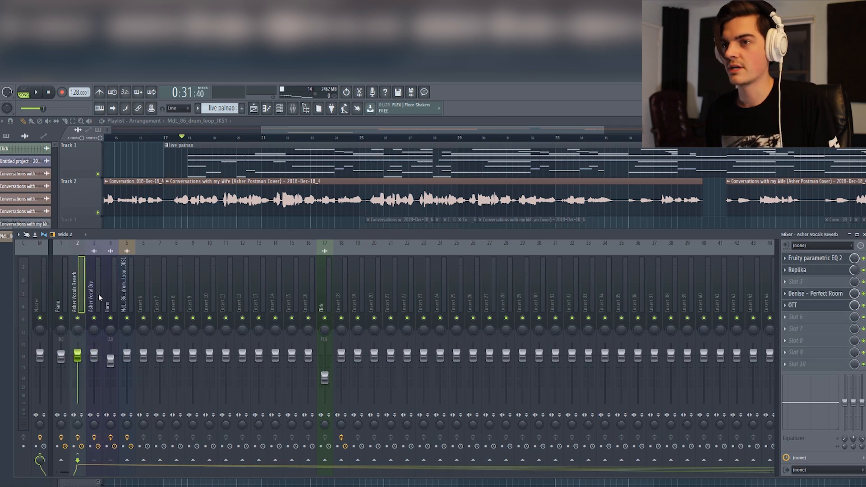
click(814, 293)
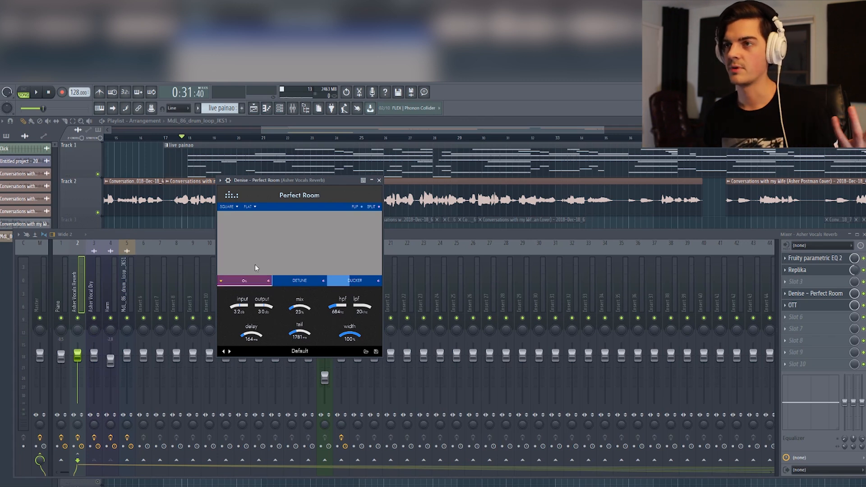
click(230, 209)
click(231, 215)
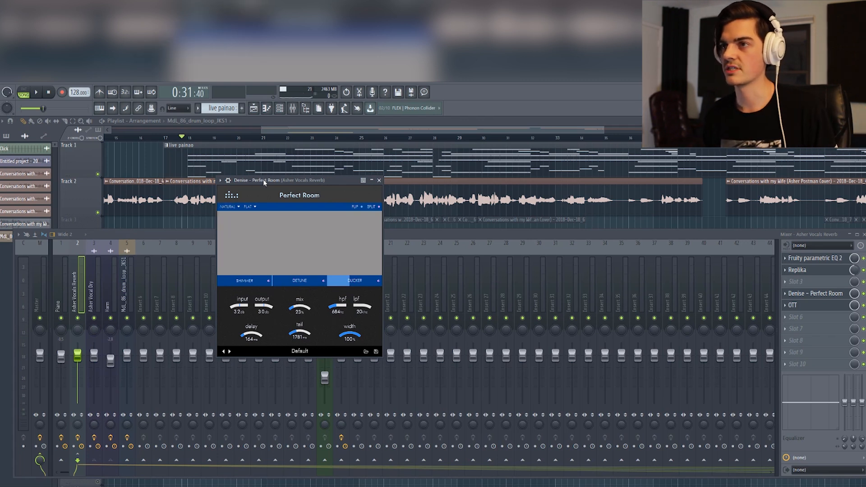
- Play the song from about bar 27, reopen Perfect Room, and set mix to 16%, tail to 2282 ms and low-pass to 4.4 kHz
drag(266, 180, 274, 180)
key(space)
key(space)
click(352, 281)
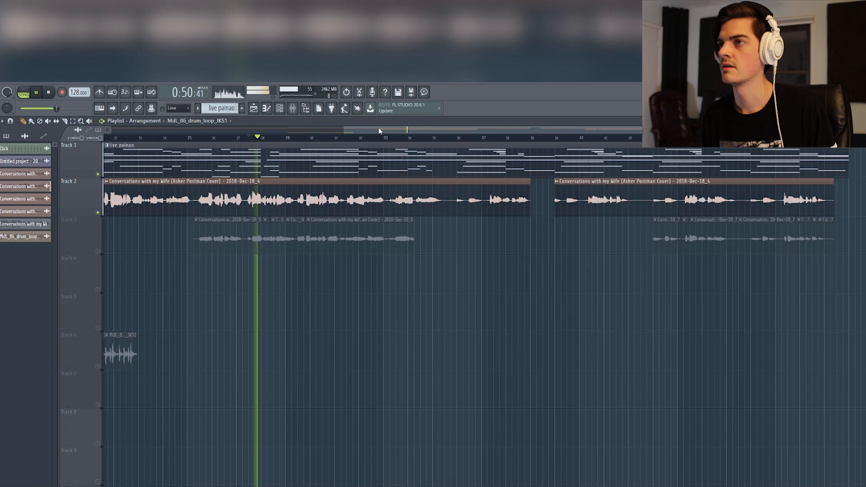
click(293, 108)
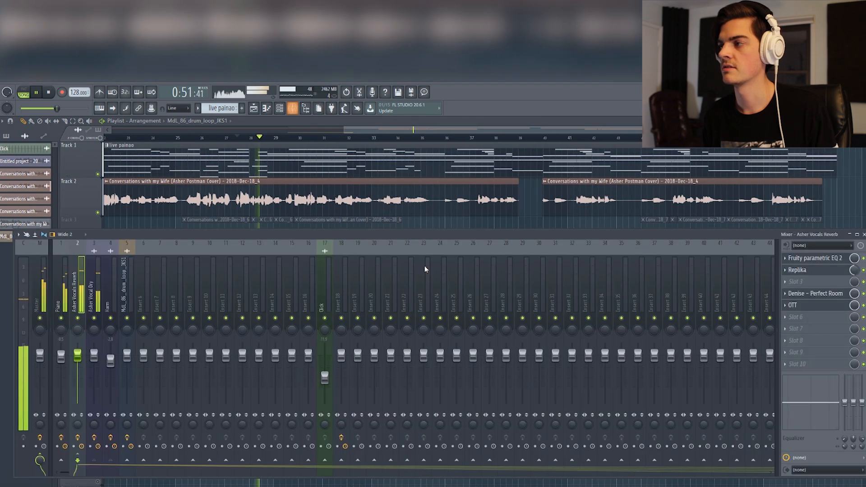
click(814, 294)
drag(306, 308, 304, 311)
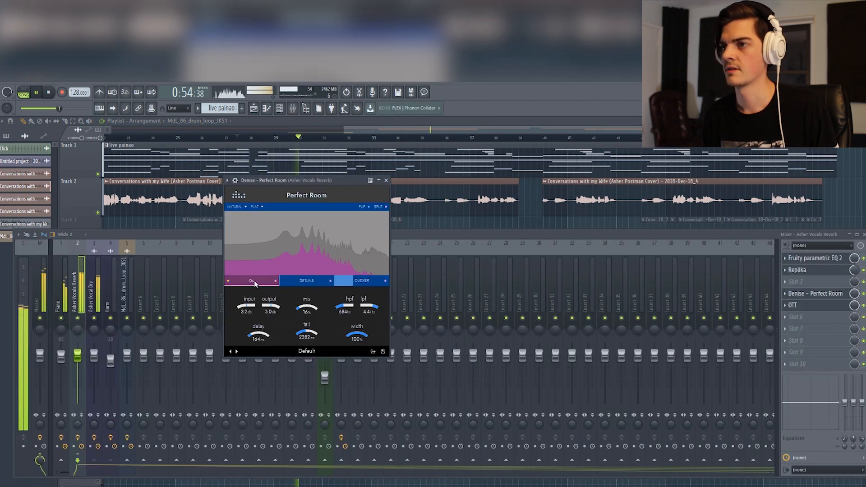
- Raise the Shimmer amount to about 55% and set its lo octave to 3% and hi octave to 40% during playback
drag(257, 281, 260, 267)
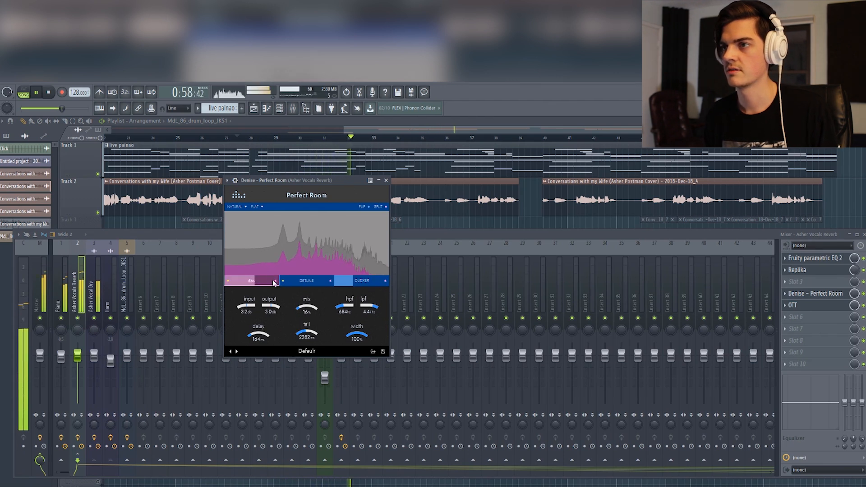
click(230, 282)
drag(358, 306, 359, 309)
drag(302, 311, 300, 322)
drag(353, 310, 352, 285)
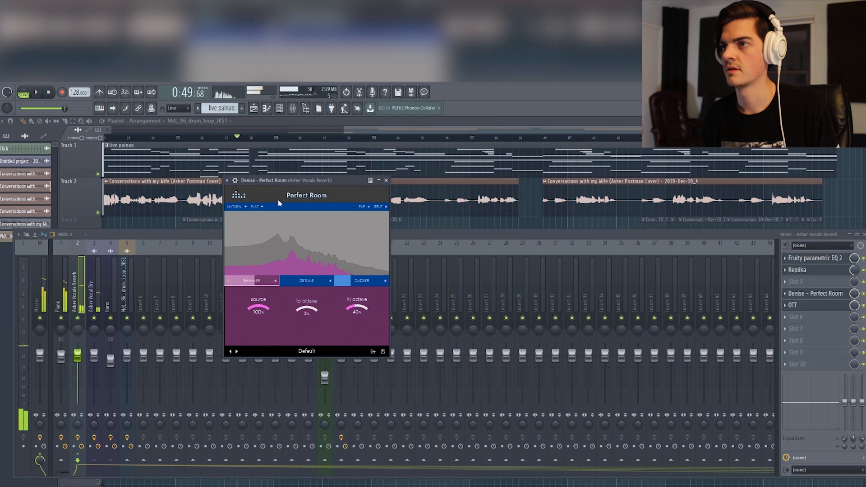
key(space)
- Return to the main controls and set tail to 3062 ms, mix to 15%, high-pass to 498 Hz and Shimmer to about 30%
click(340, 283)
key(space)
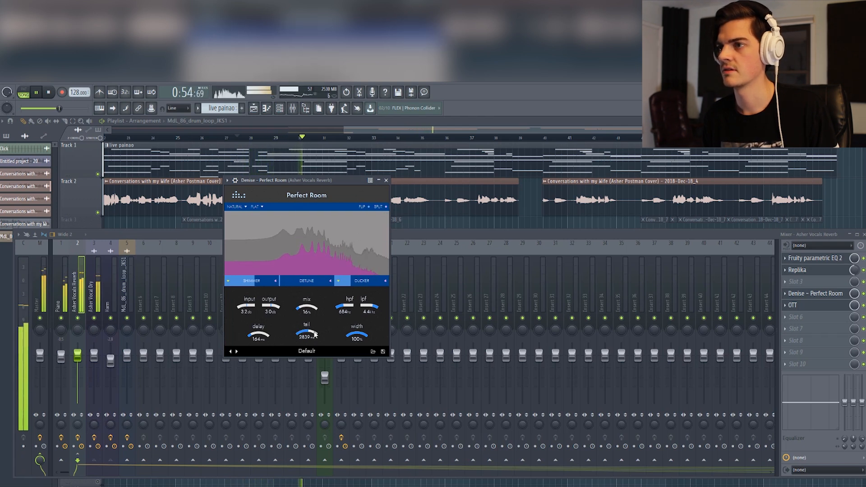
drag(344, 307, 345, 312)
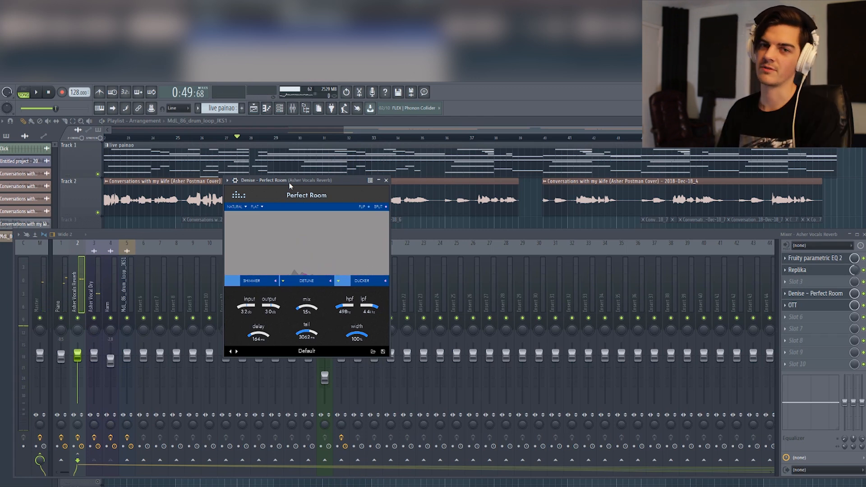
- Solo the drum loop in the playlist, set the playback start at bar 17, and open Fruity Reeverb 2 on its mixer track
click(432, 236)
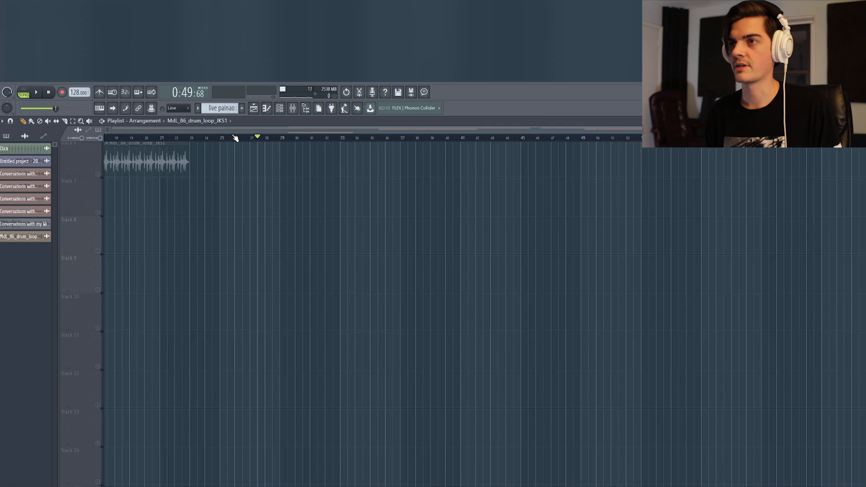
drag(134, 144, 311, 144)
scroll(311, 143, up, 4)
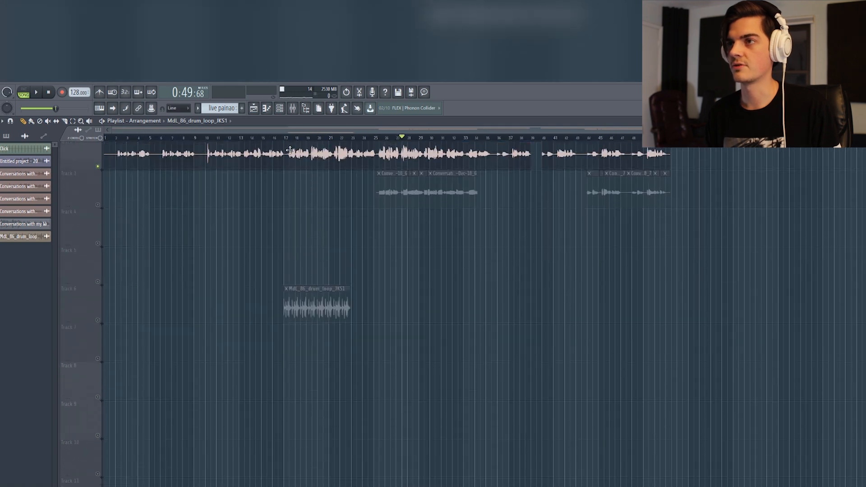
scroll(302, 139, up, 5)
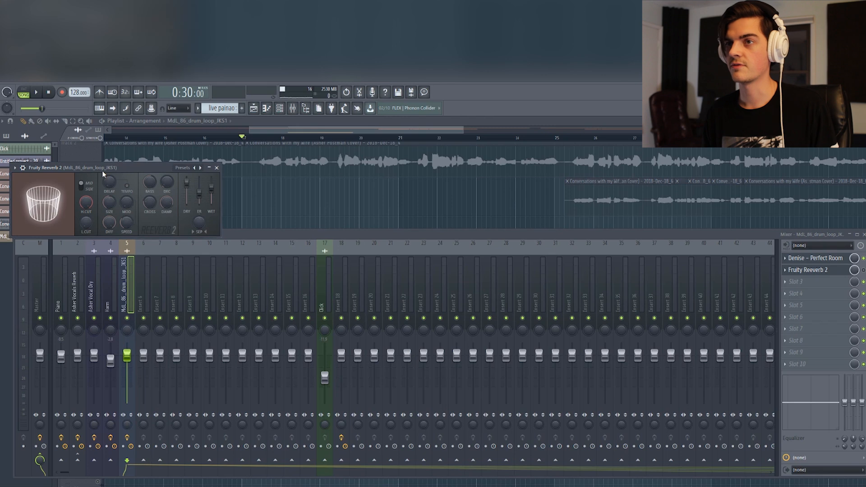
drag(101, 170, 285, 219)
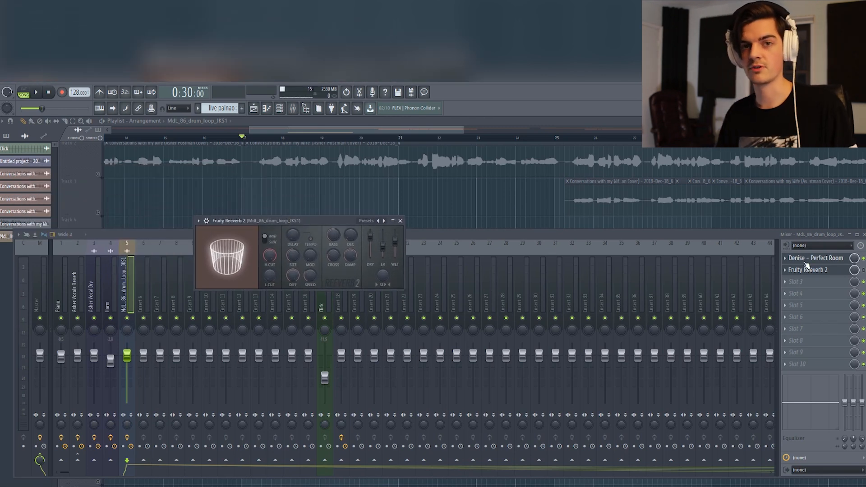
drag(338, 221, 362, 223)
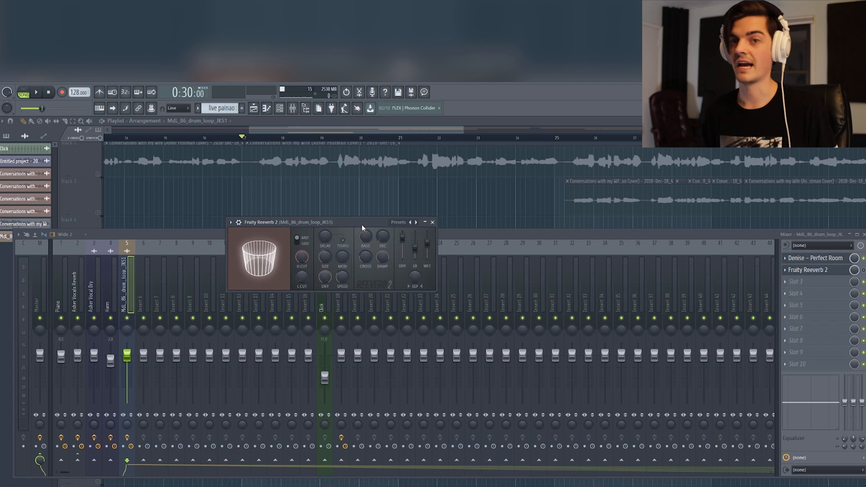
- Audition the drum loop through Fruity Reeverb 2 and stop playback
click(817, 274)
click(818, 271)
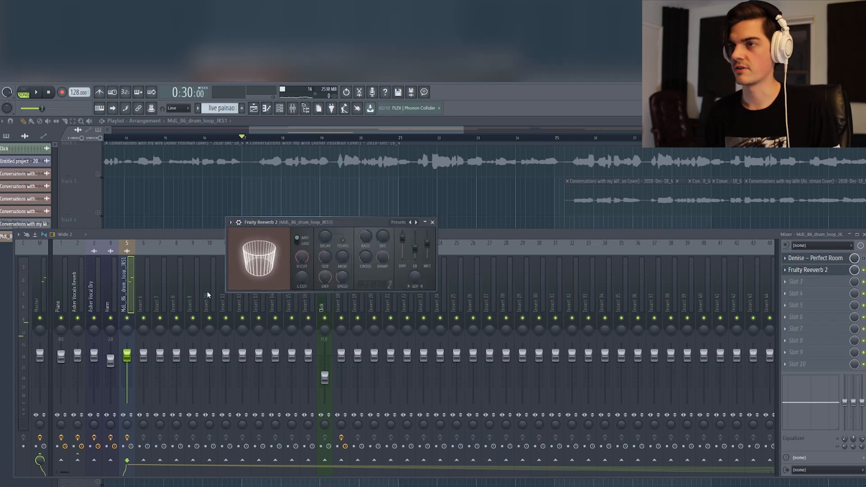
key(space)
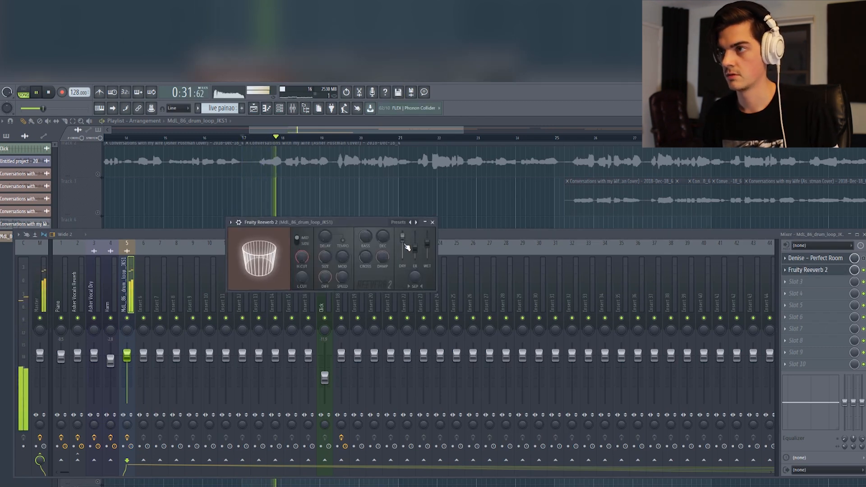
key(space)
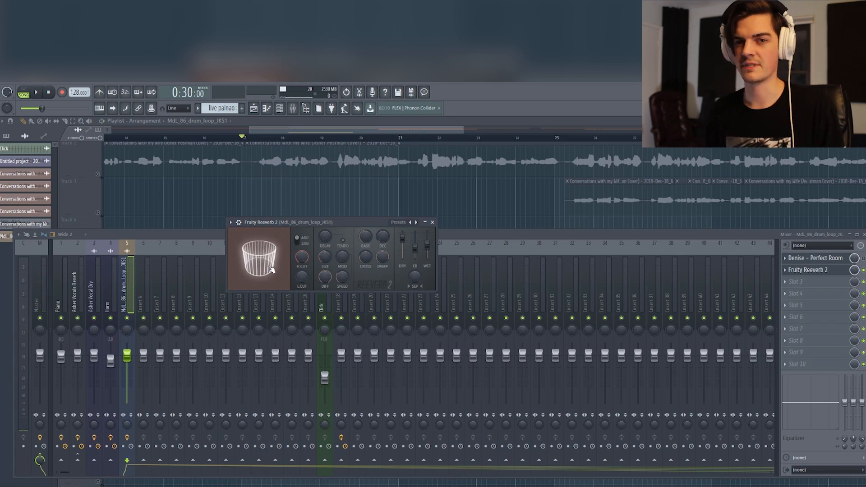
- Open Perfect Room on the drum loop's mixer track, audition the loop through it, and lower its mix to 17%
click(830, 272)
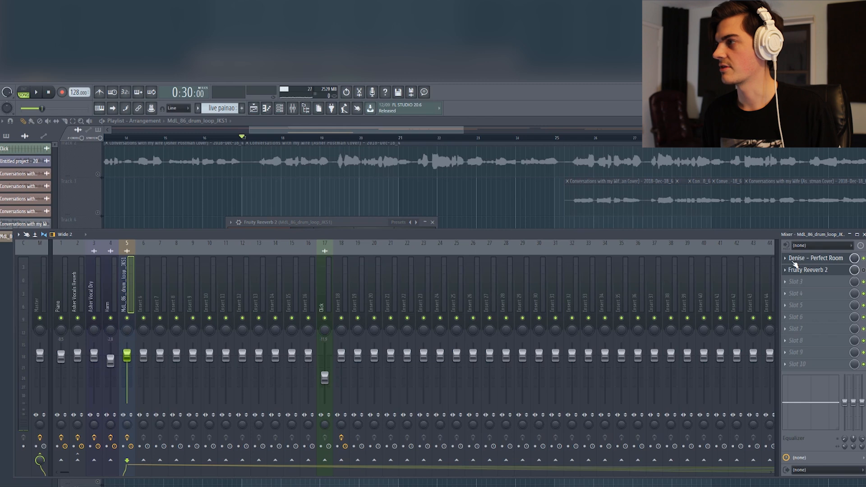
click(805, 260)
key(space)
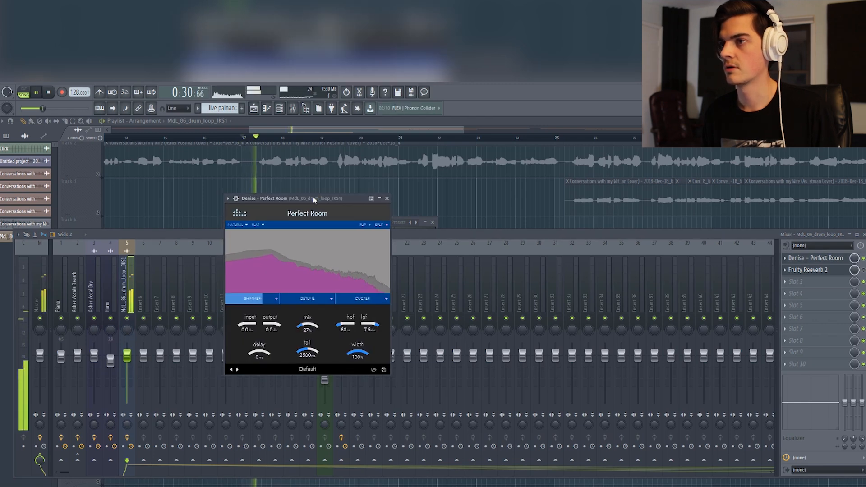
key(space)
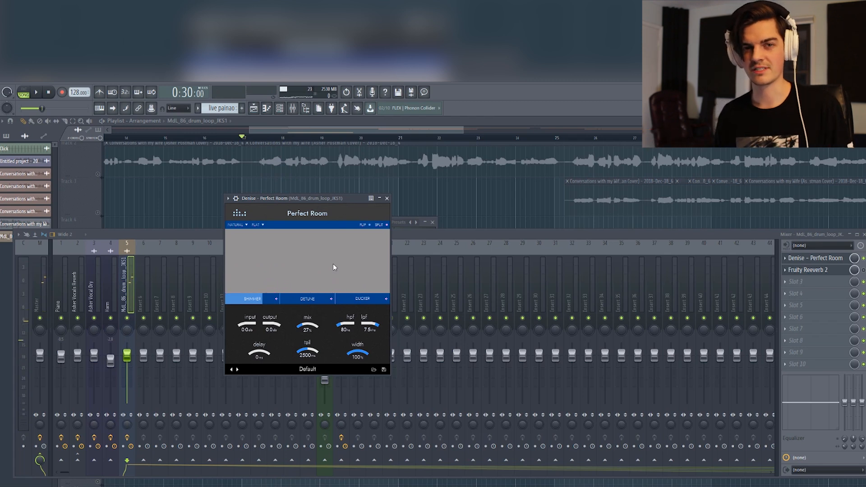
key(space)
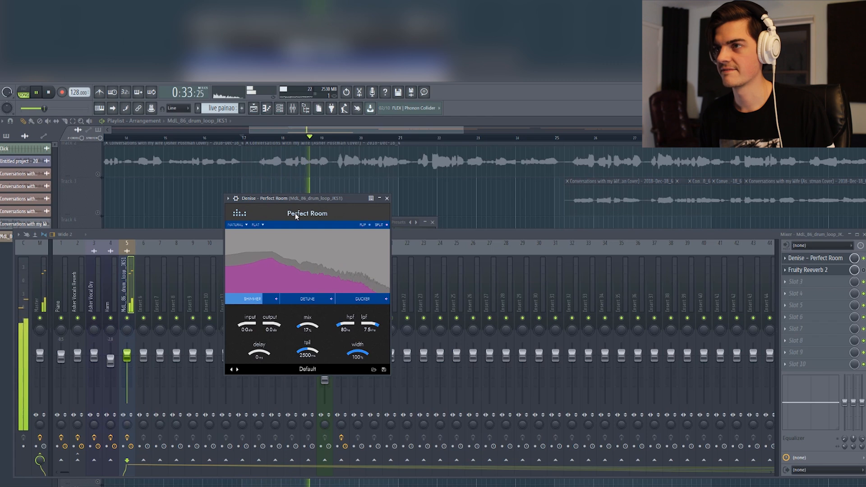
key(space)
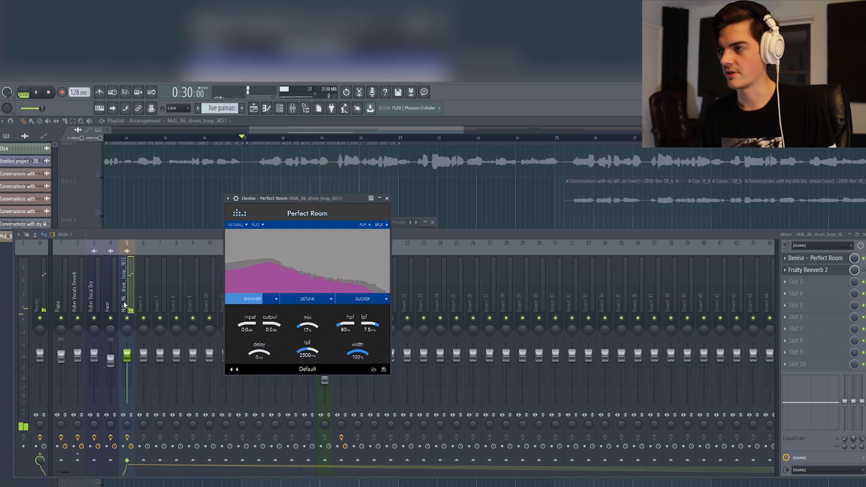
- Bypass Perfect Room, enable Fruity Reeverb 2, and audition the drum loop again with a lower wet level
click(863, 259)
click(863, 271)
click(832, 272)
key(space)
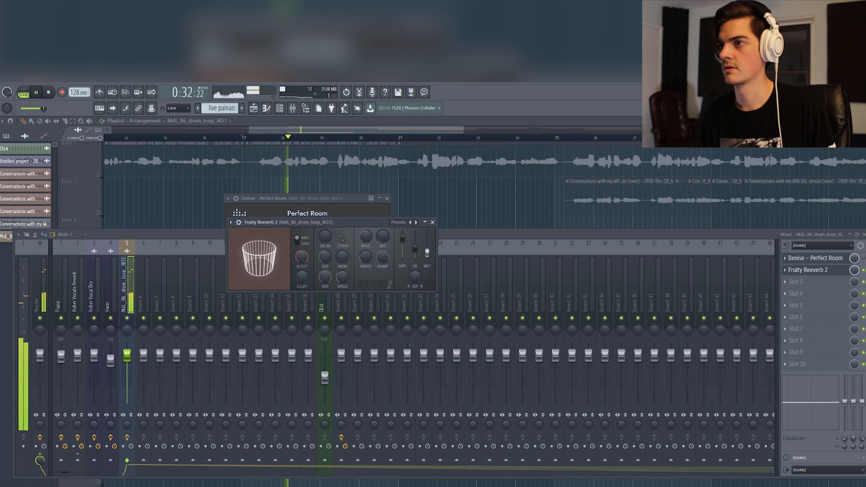
key(space)
mouse_move(284, 221)
mouse_down()
mouse_move(296, 219)
mouse_move(285, 217)
mouse_up()
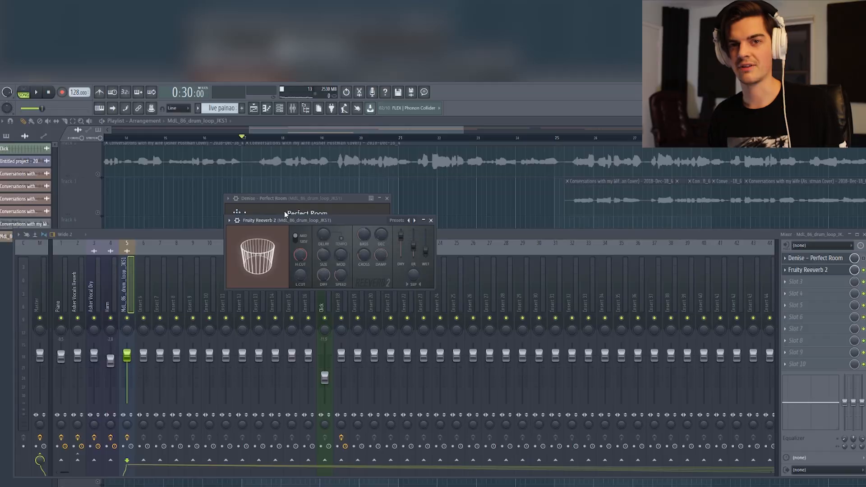